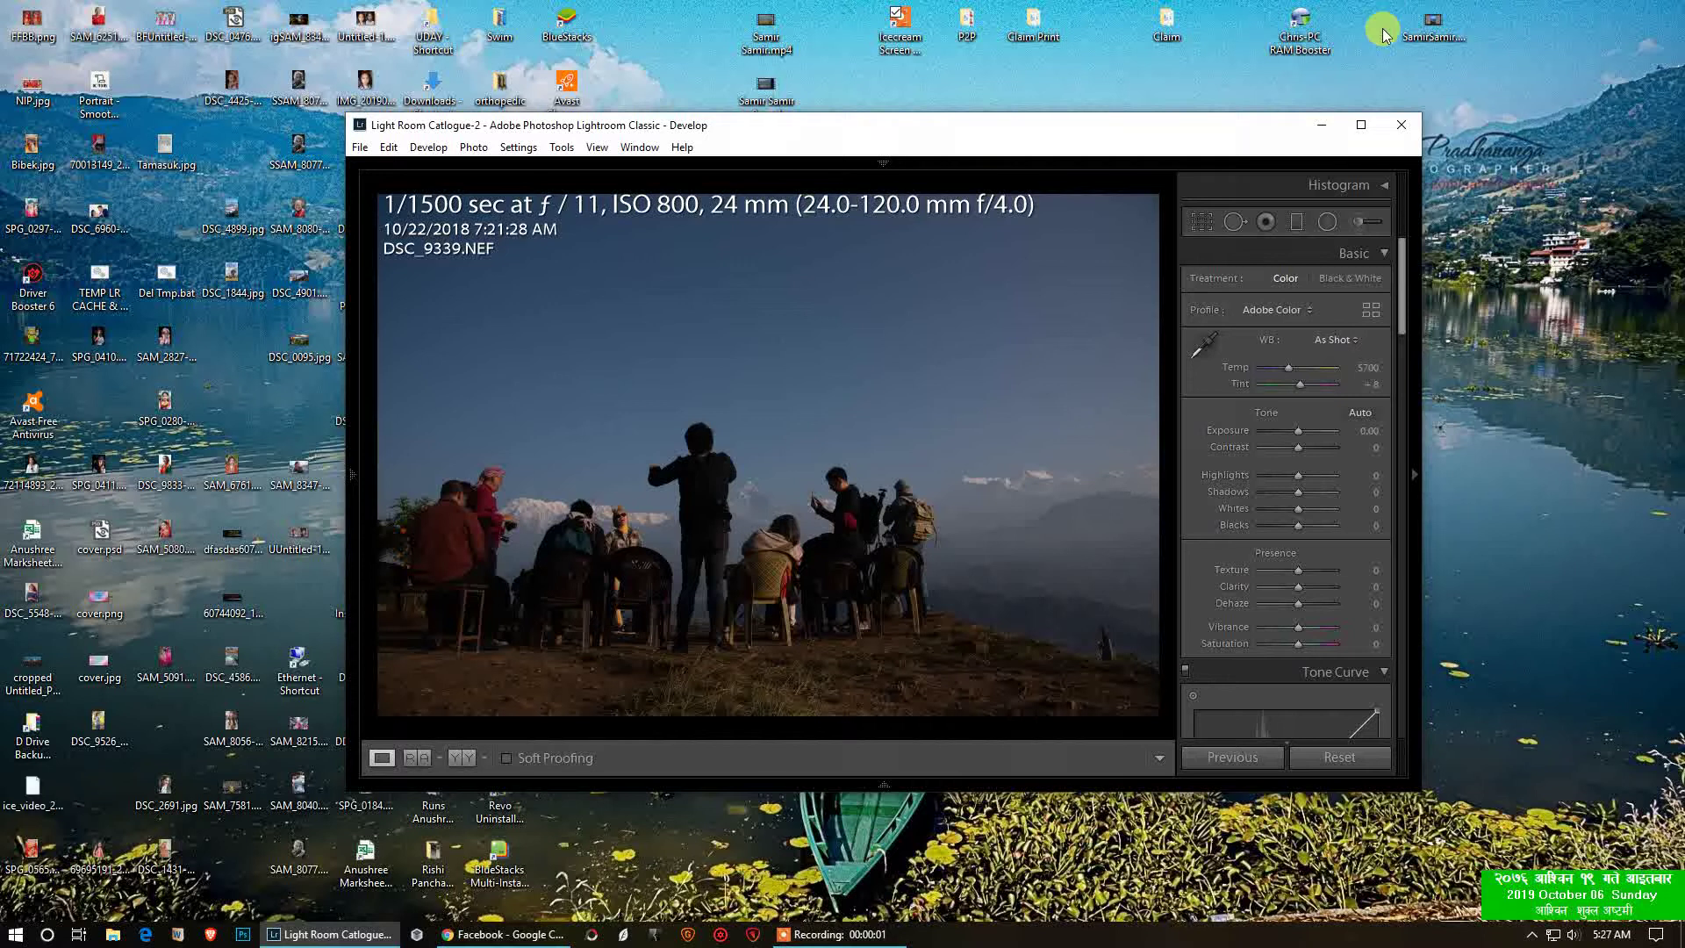
Maximize the Lightroom window so the Develop view of the group photo fills the screen.
{"action": "left_click", "coordinate": [1361, 123]}
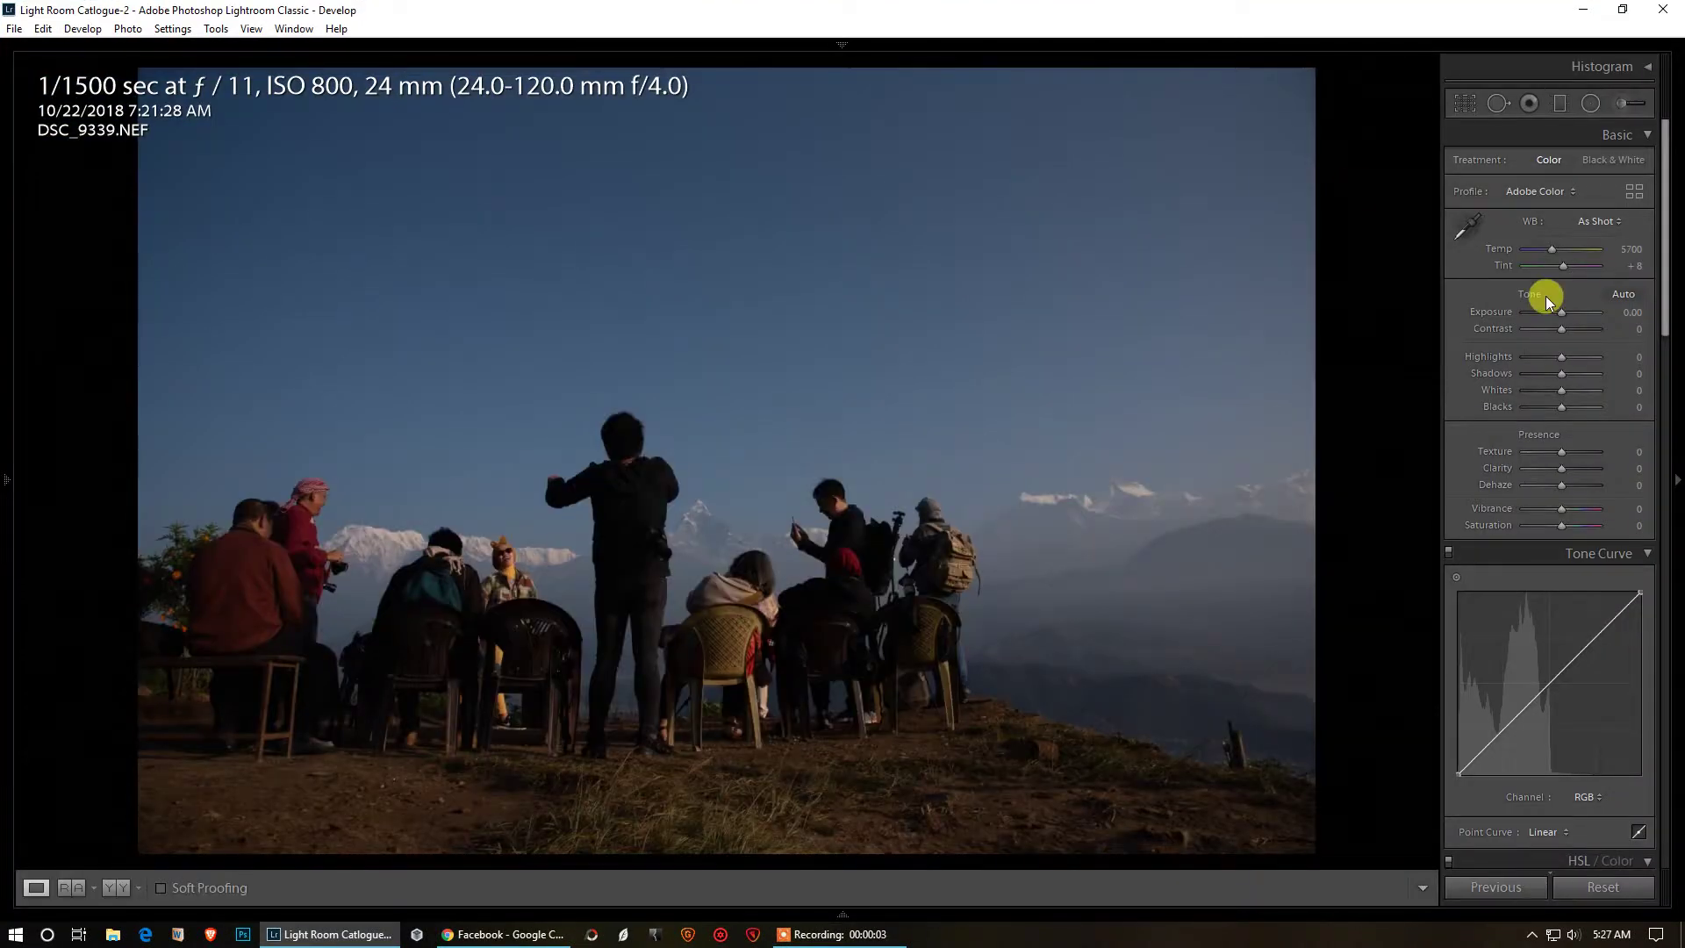
Apply Auto tone in the Basic panel to brighten the underexposed photo.
{"action": "left_click", "coordinate": [1619, 293]}
{"action": "scroll", "coordinate": [1524, 723], "scroll_direction": "down", "scroll_amount": 5}
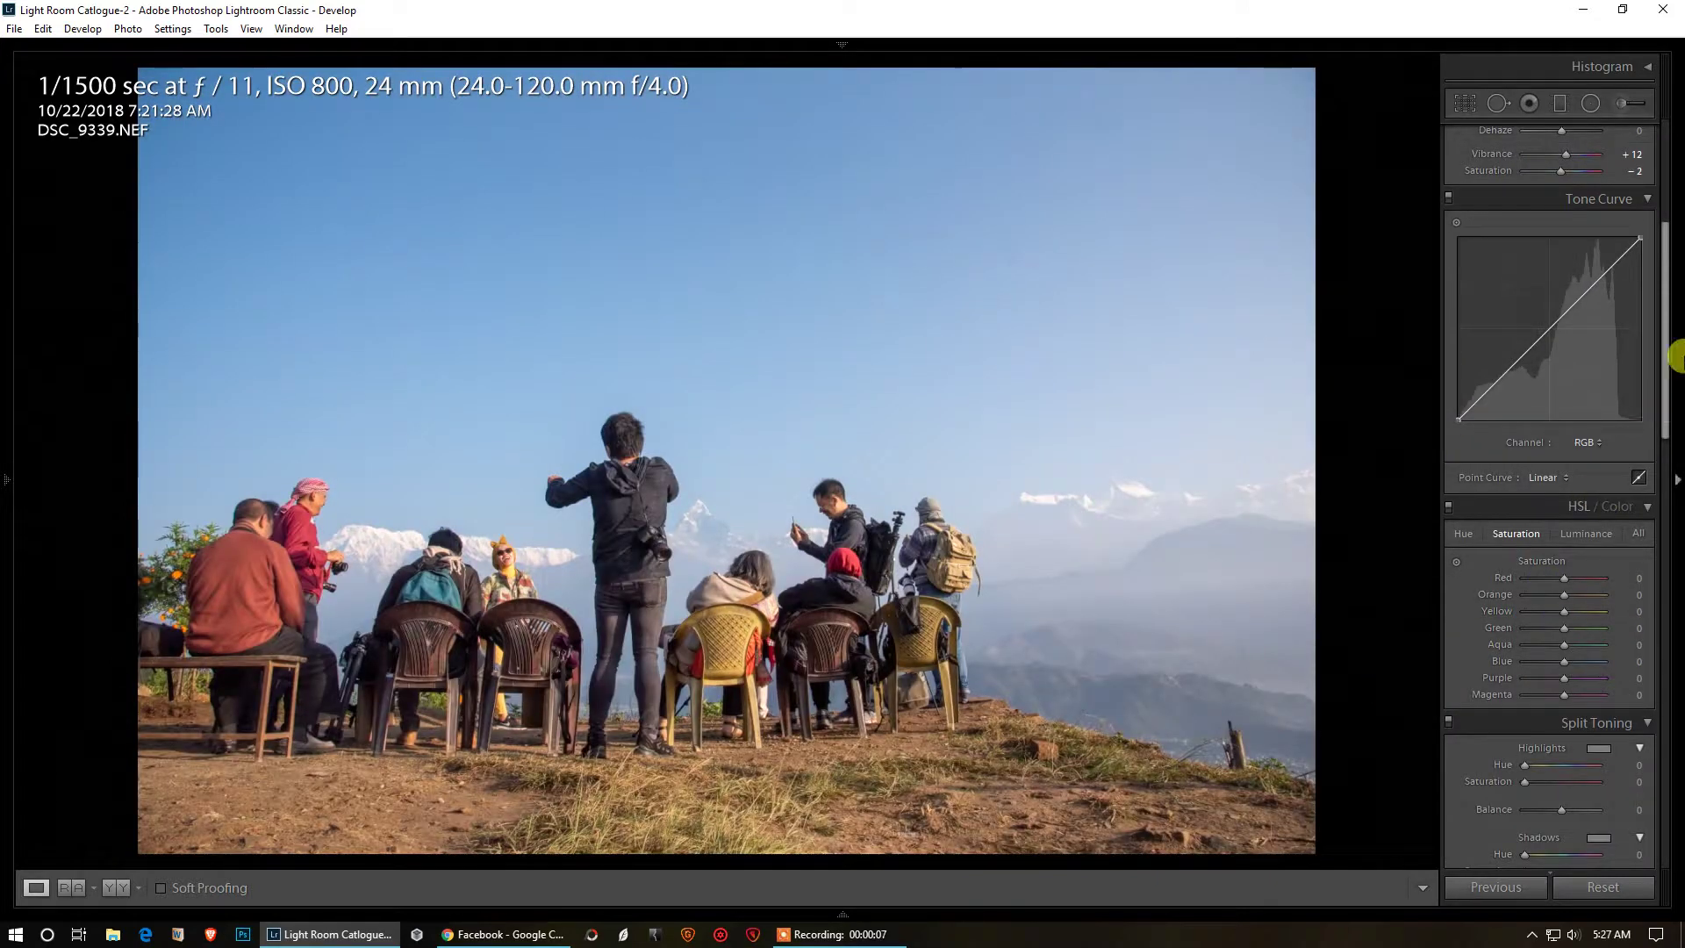
{"action": "scroll", "coordinate": [1648, 376], "scroll_direction": "up", "scroll_amount": 5}
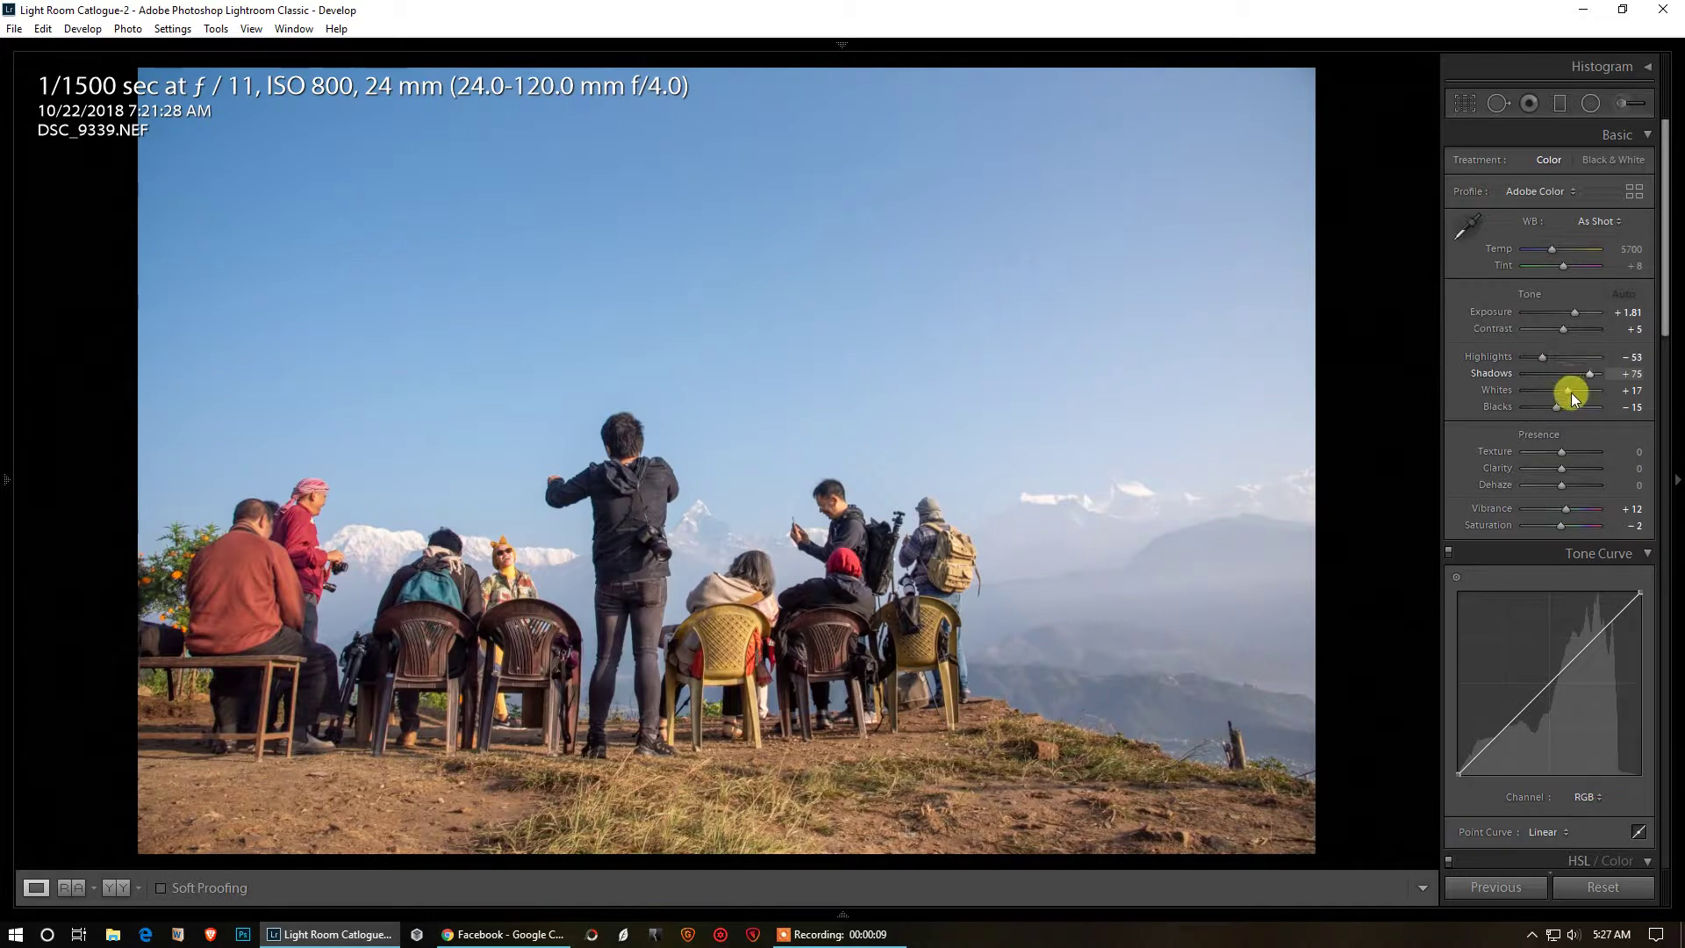
Deepen the Blacks, reset Vibrance, lower Saturation and Exposure, and ease back the Shadows.
{"action": "left_click_drag", "start_coordinate": [1555, 410], "coordinate": [1554, 389]}
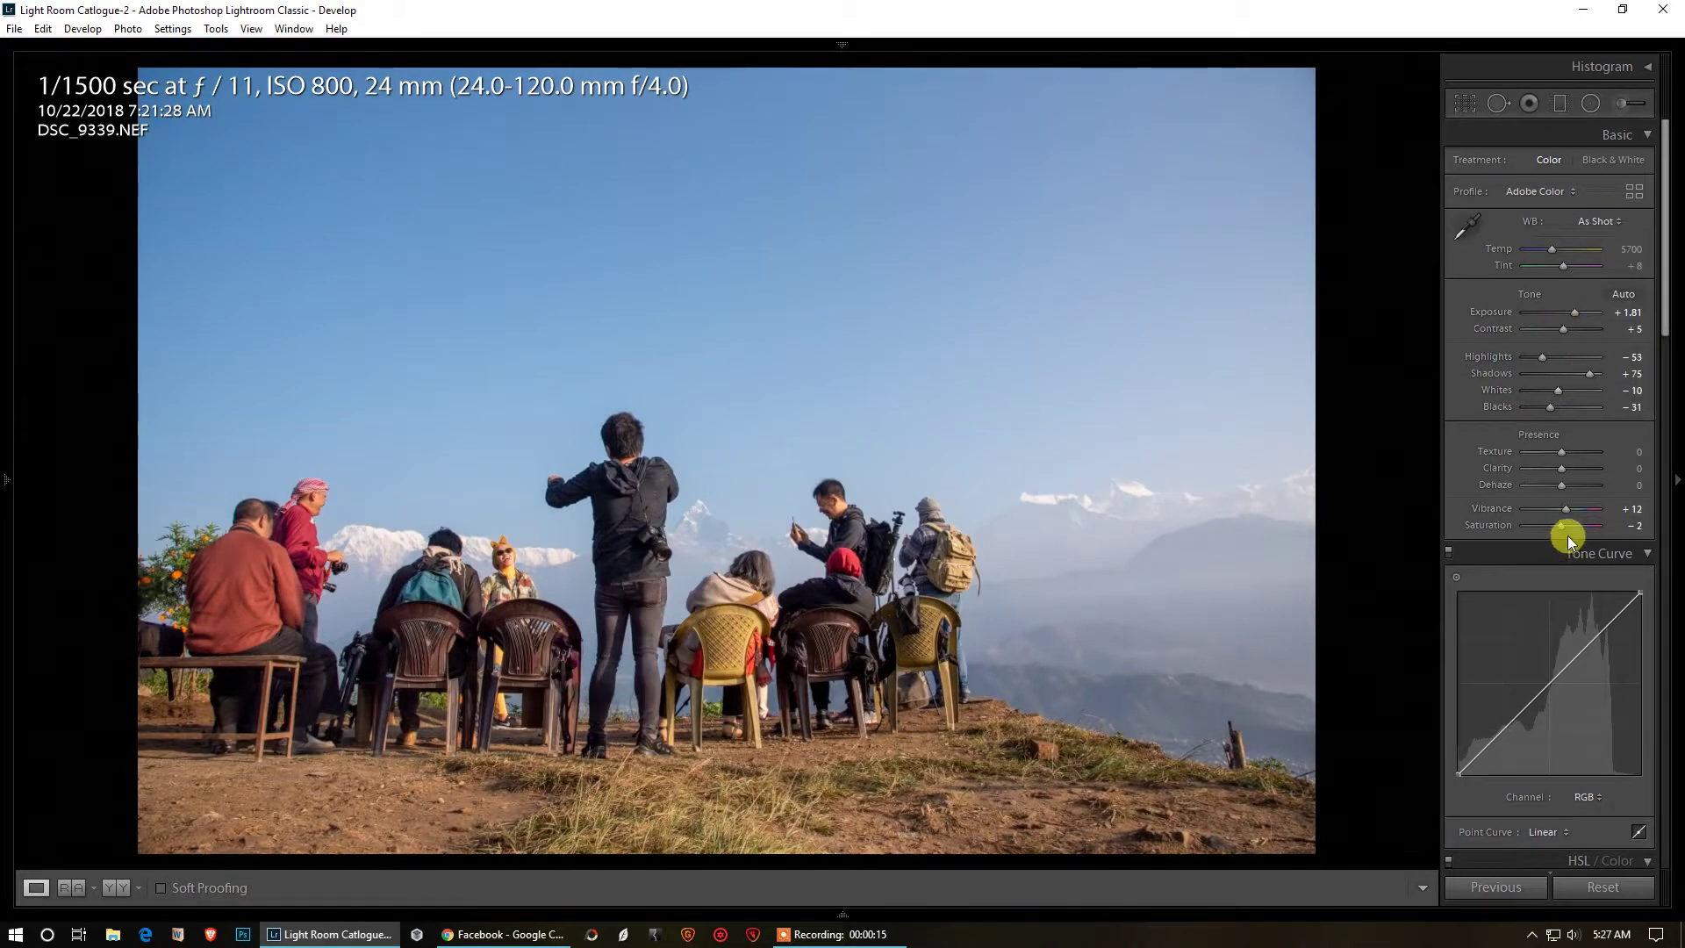
{"action": "double_click", "coordinate": [1563, 509]}
{"action": "mouse_move", "coordinate": [1562, 524]}
{"action": "left_mouse_down"}
{"action": "mouse_move", "coordinate": [1571, 454]}
{"action": "mouse_move", "coordinate": [1565, 471]}
{"action": "left_mouse_up"}
{"action": "left_click_drag", "start_coordinate": [1576, 317], "coordinate": [1569, 318]}
{"action": "left_click_drag", "start_coordinate": [1551, 413], "coordinate": [1583, 374]}
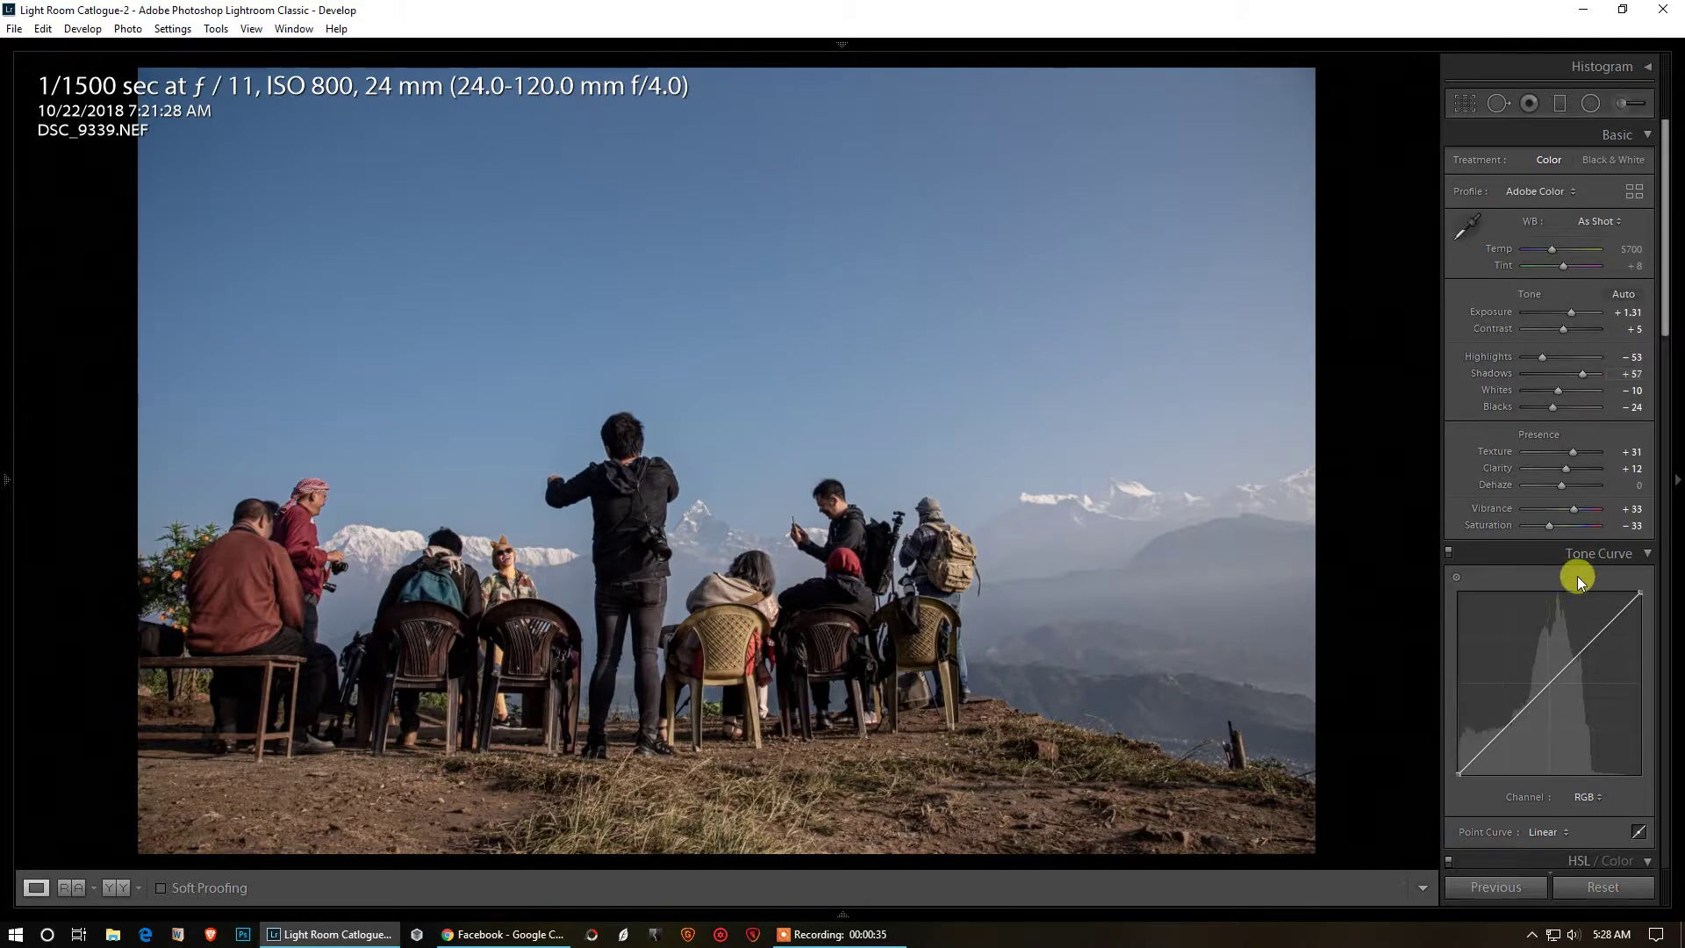
Apply the Medium Contrast point curve preset.
{"action": "scroll", "coordinate": [1624, 663], "scroll_direction": "down", "scroll_amount": 5}
{"action": "left_click", "coordinate": [1546, 477]}
{"action": "left_click", "coordinate": [1542, 516]}
Raise Sharpening Detail, set Luminance noise reduction to 20, and nudge Color noise reduction.
{"action": "scroll", "coordinate": [1574, 729], "scroll_direction": "down", "scroll_amount": 8}
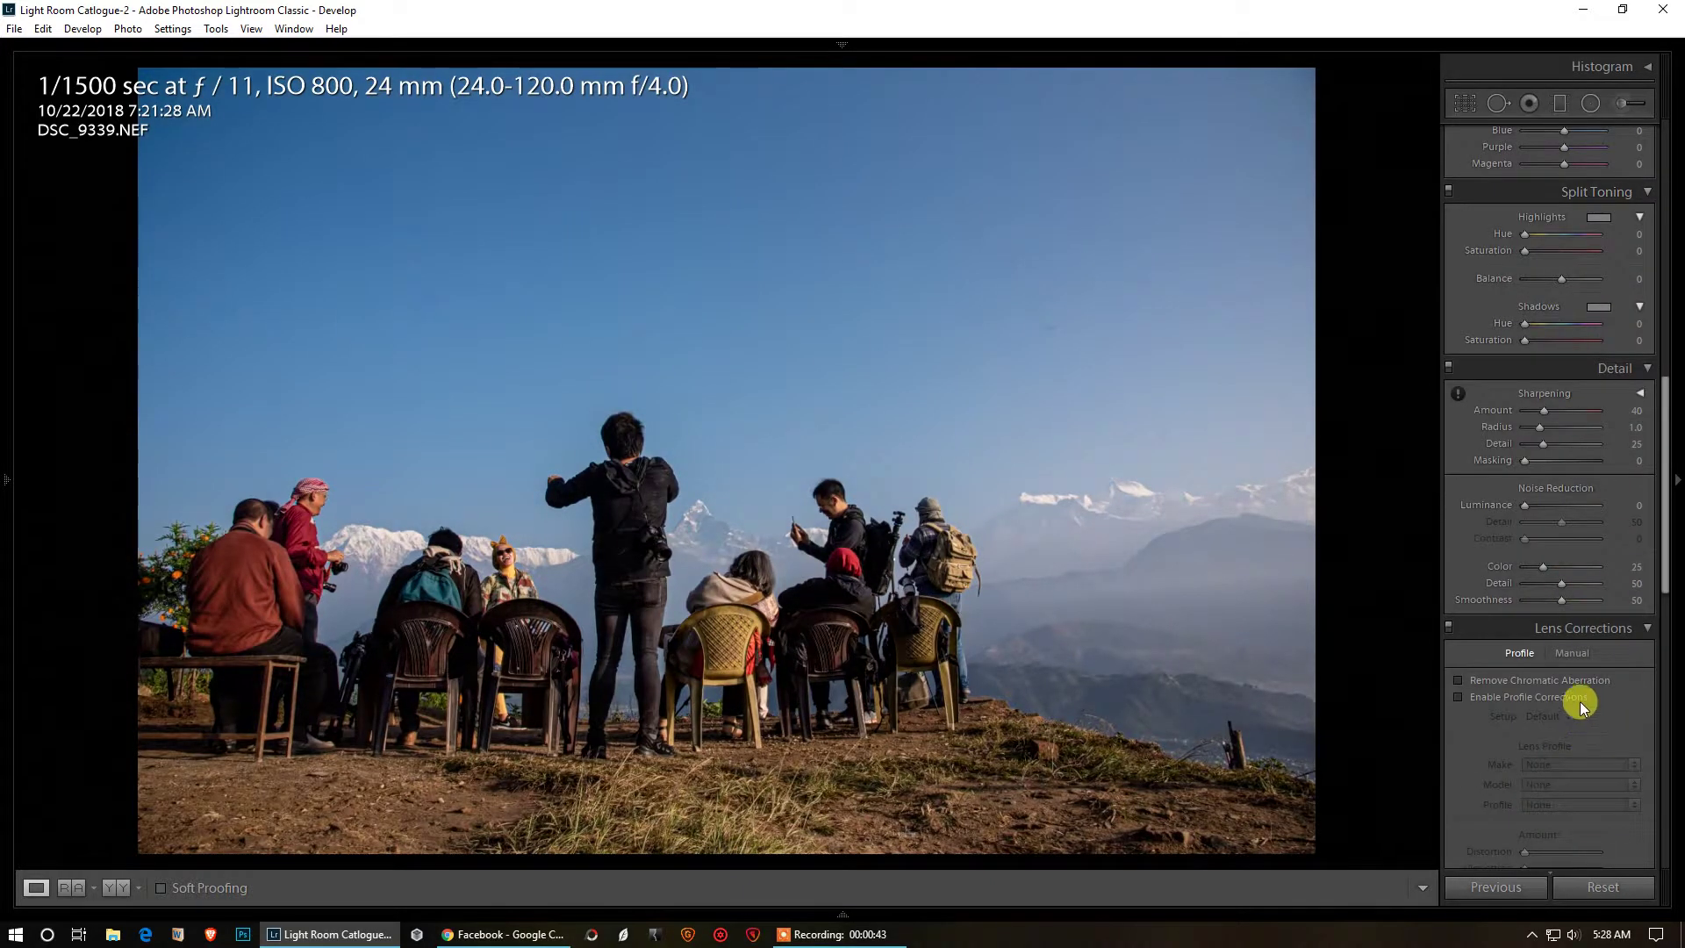
{"action": "scroll", "coordinate": [1508, 686], "scroll_direction": "down", "scroll_amount": 2}
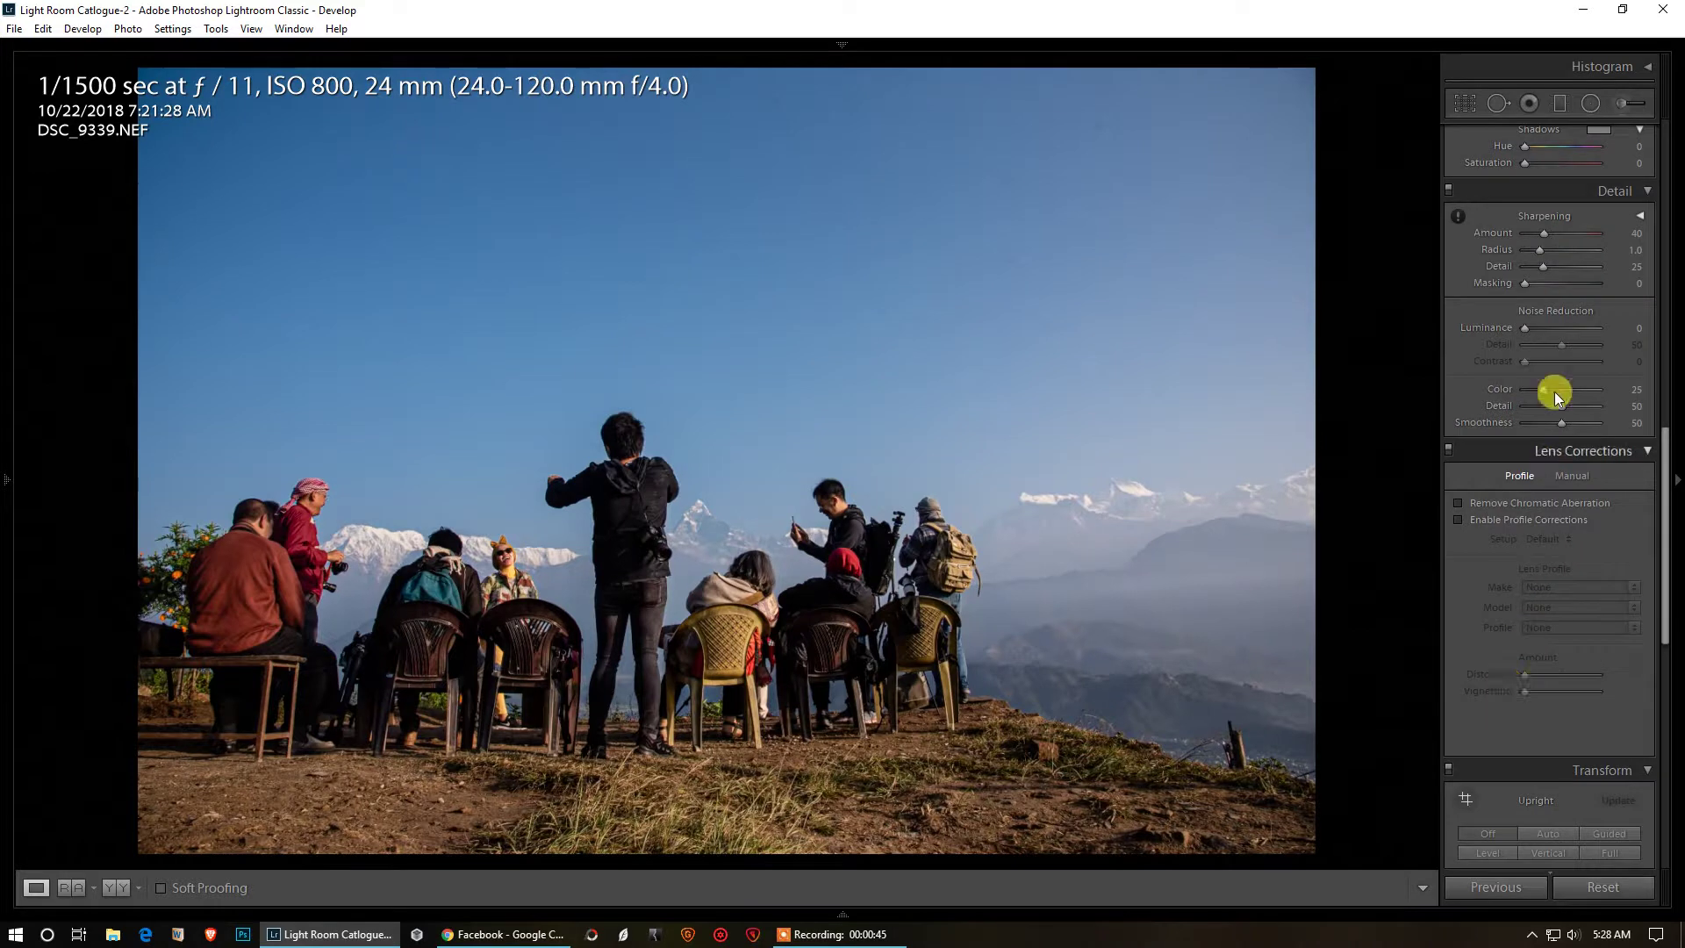
{"action": "mouse_move", "coordinate": [1540, 265]}
{"action": "left_mouse_down"}
{"action": "mouse_move", "coordinate": [1582, 268]}
{"action": "mouse_move", "coordinate": [1585, 288]}
{"action": "left_mouse_up"}
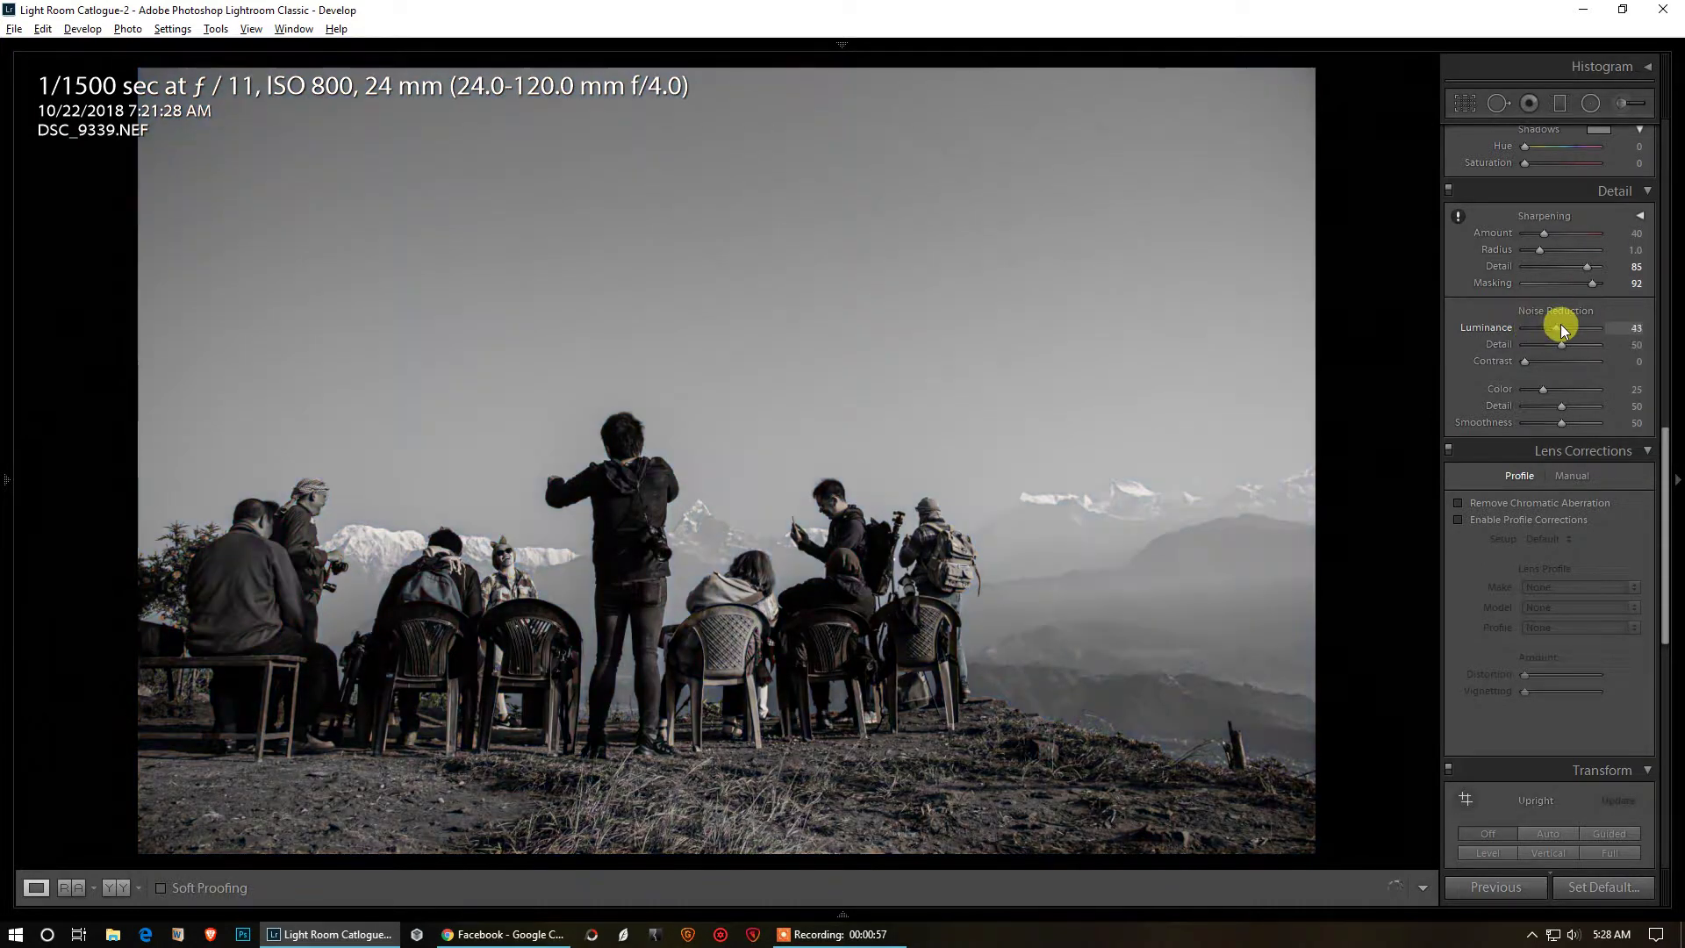
{"action": "left_click_drag", "start_coordinate": [1531, 328], "coordinate": [1539, 327]}
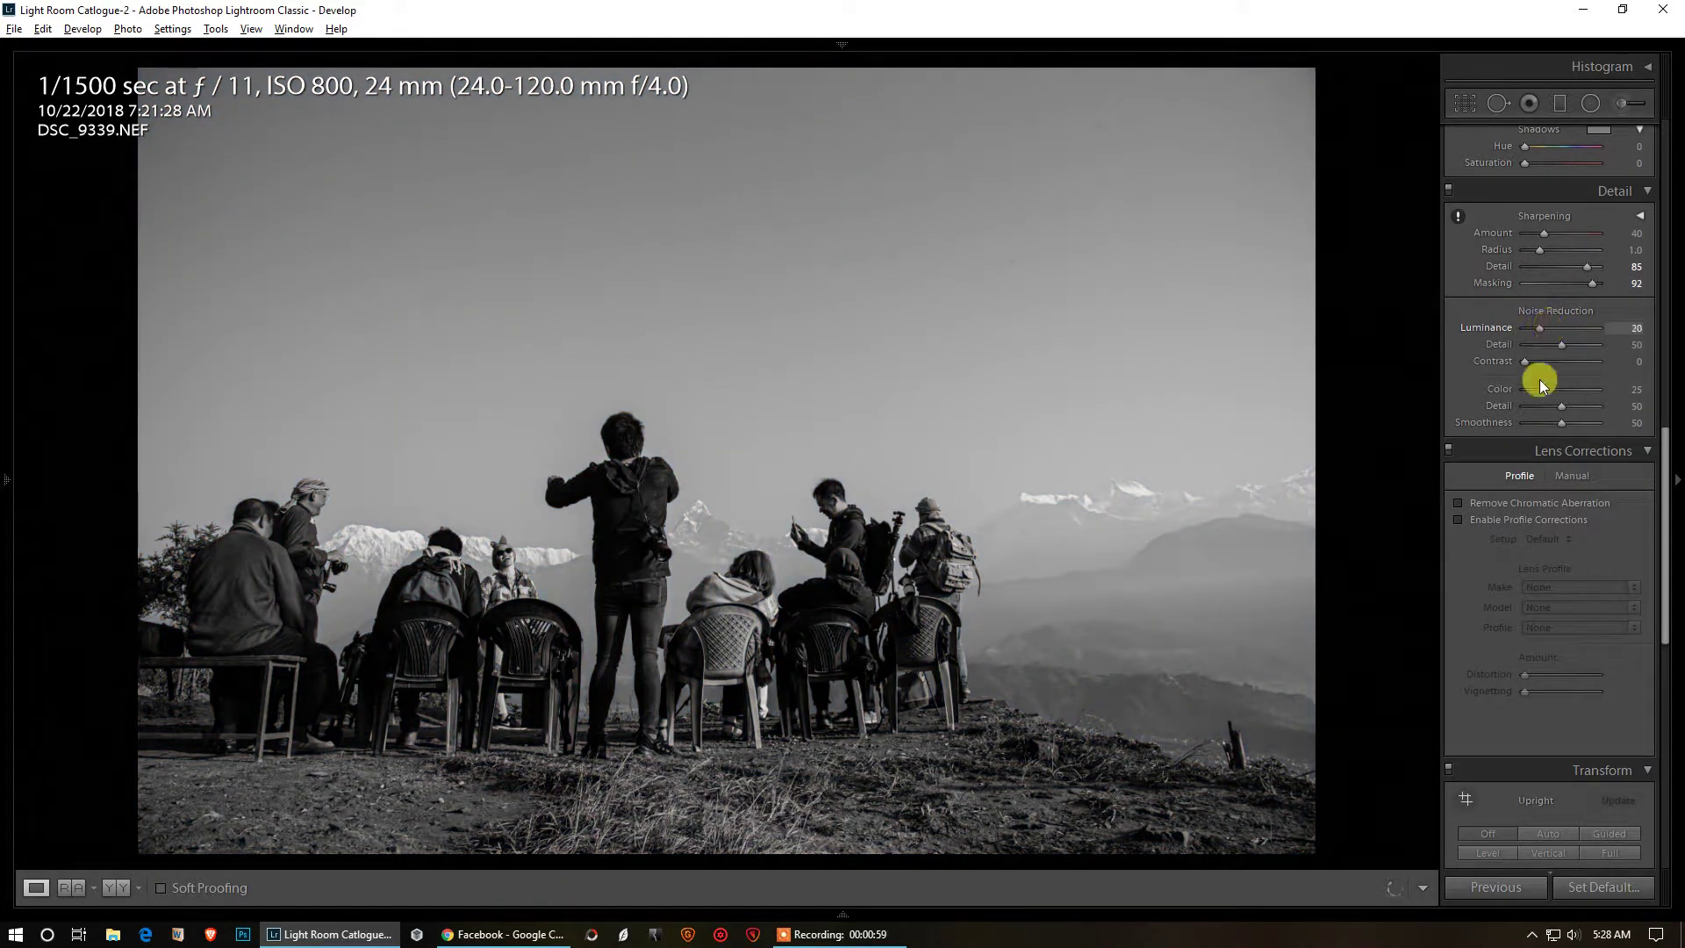
{"action": "left_click", "coordinate": [1565, 423]}
{"action": "left_click_drag", "start_coordinate": [1566, 423], "coordinate": [1563, 423]}
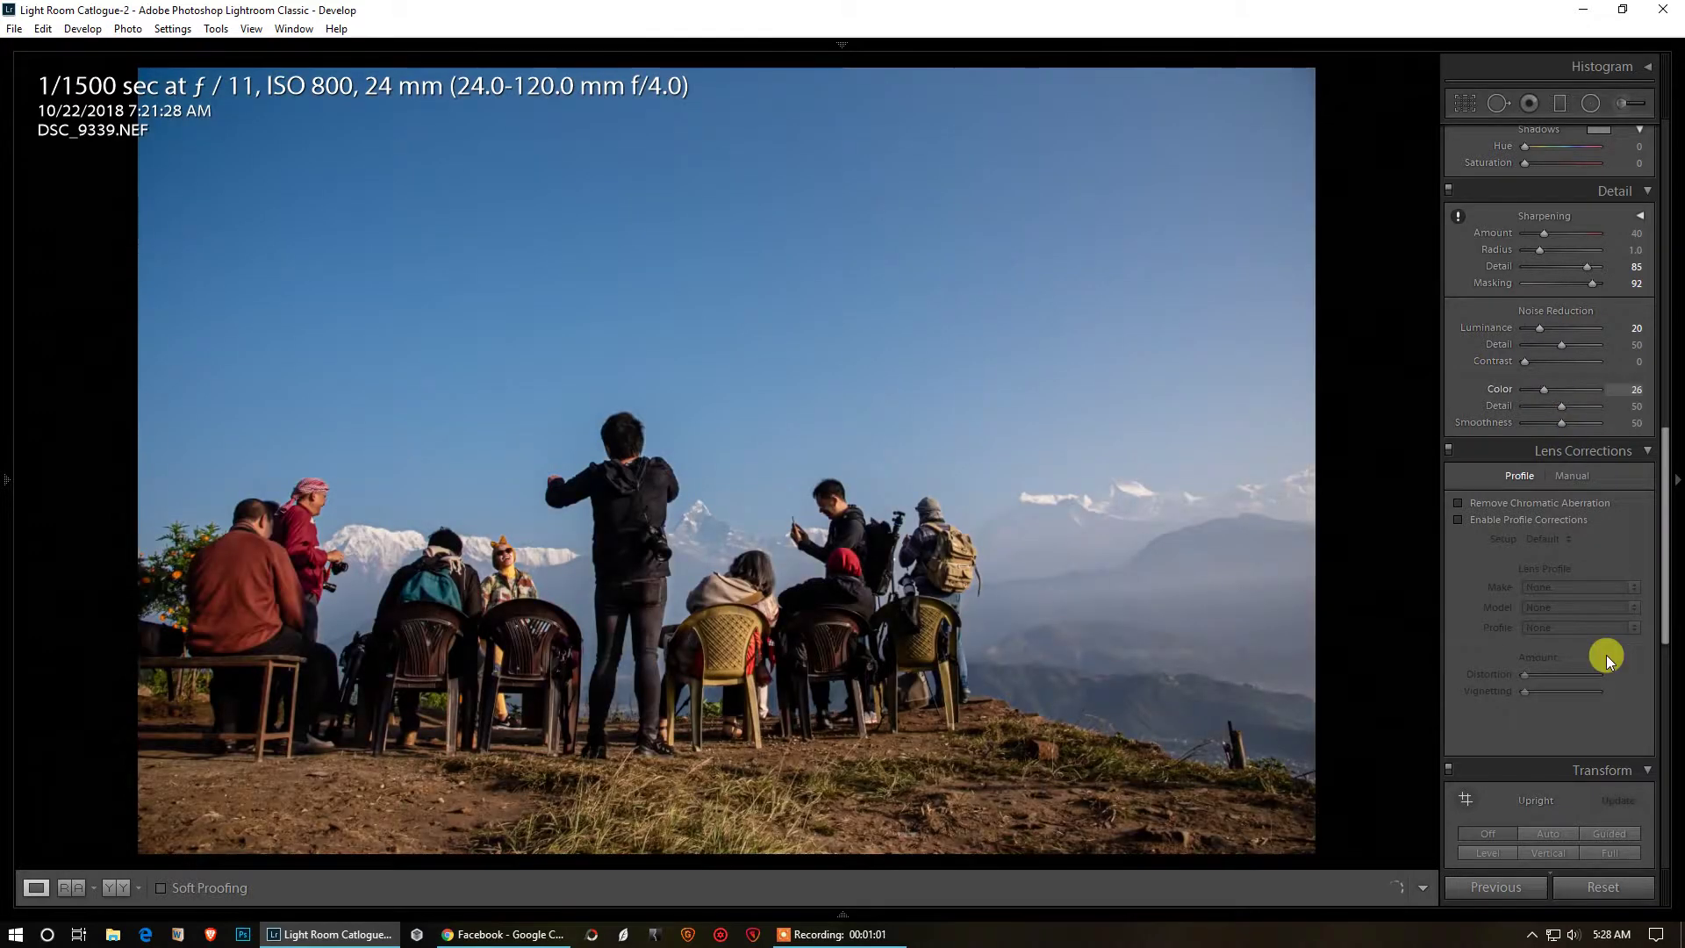
{"action": "scroll", "coordinate": [1606, 654], "scroll_direction": "down", "scroll_amount": 5}
{"action": "scroll", "coordinate": [1611, 661], "scroll_direction": "down", "scroll_amount": 5}
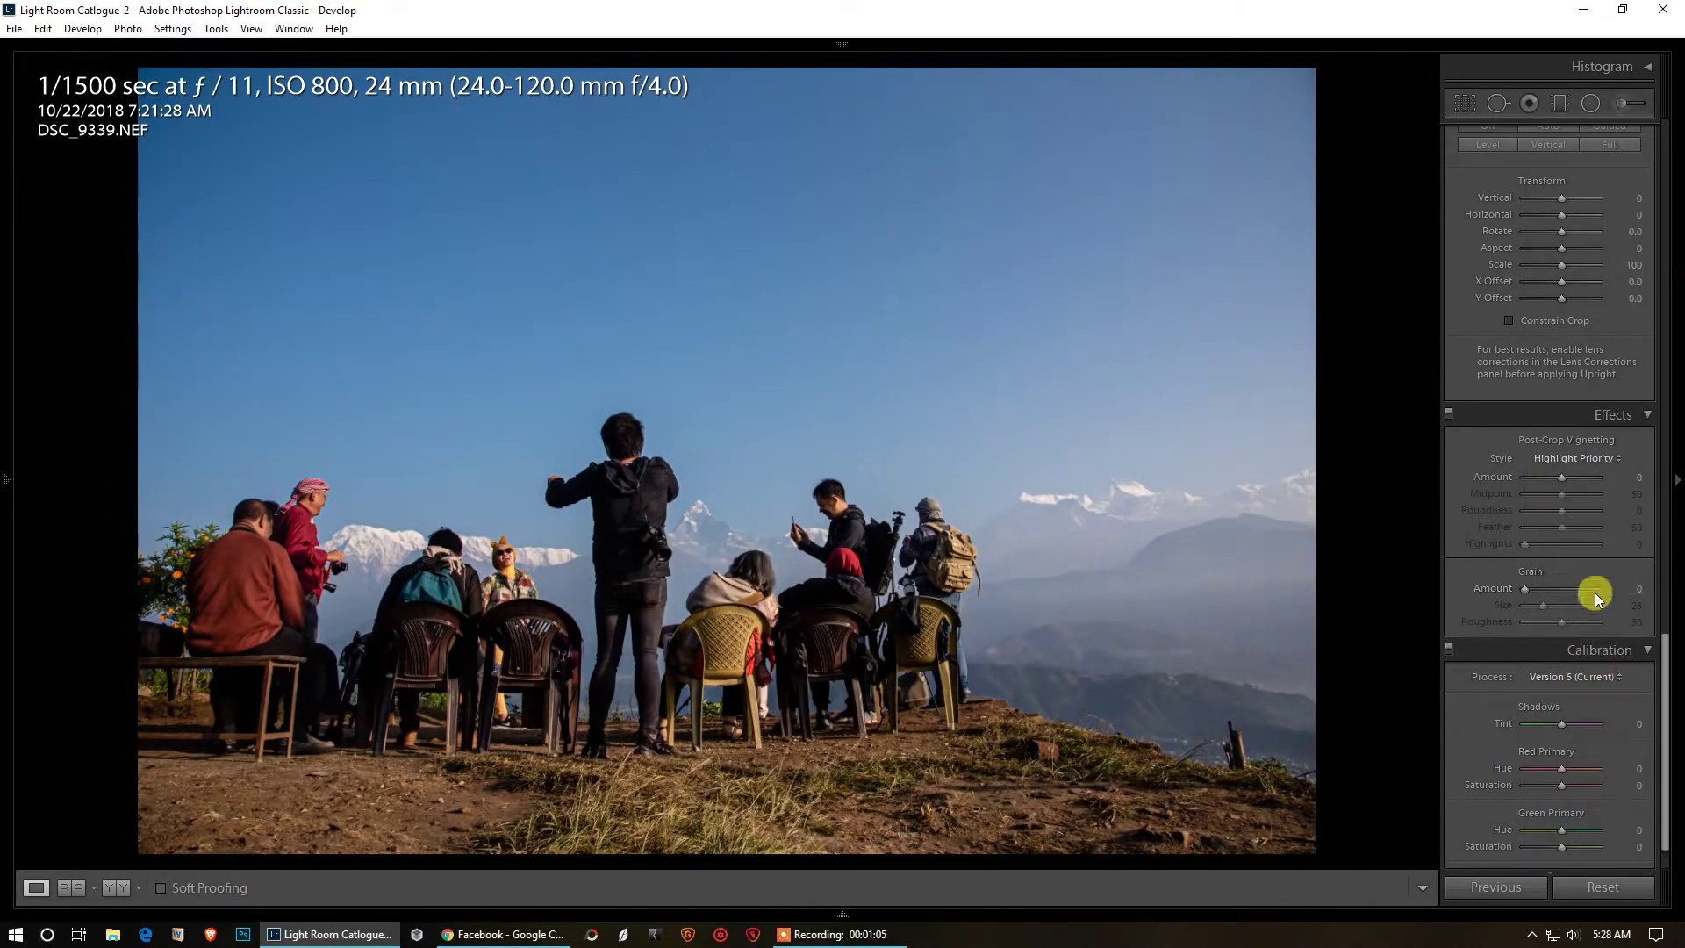
Draw a wide radial filter ellipse across the sky, centred on the group.
{"action": "scroll", "coordinate": [1621, 707], "scroll_direction": "down", "scroll_amount": 2}
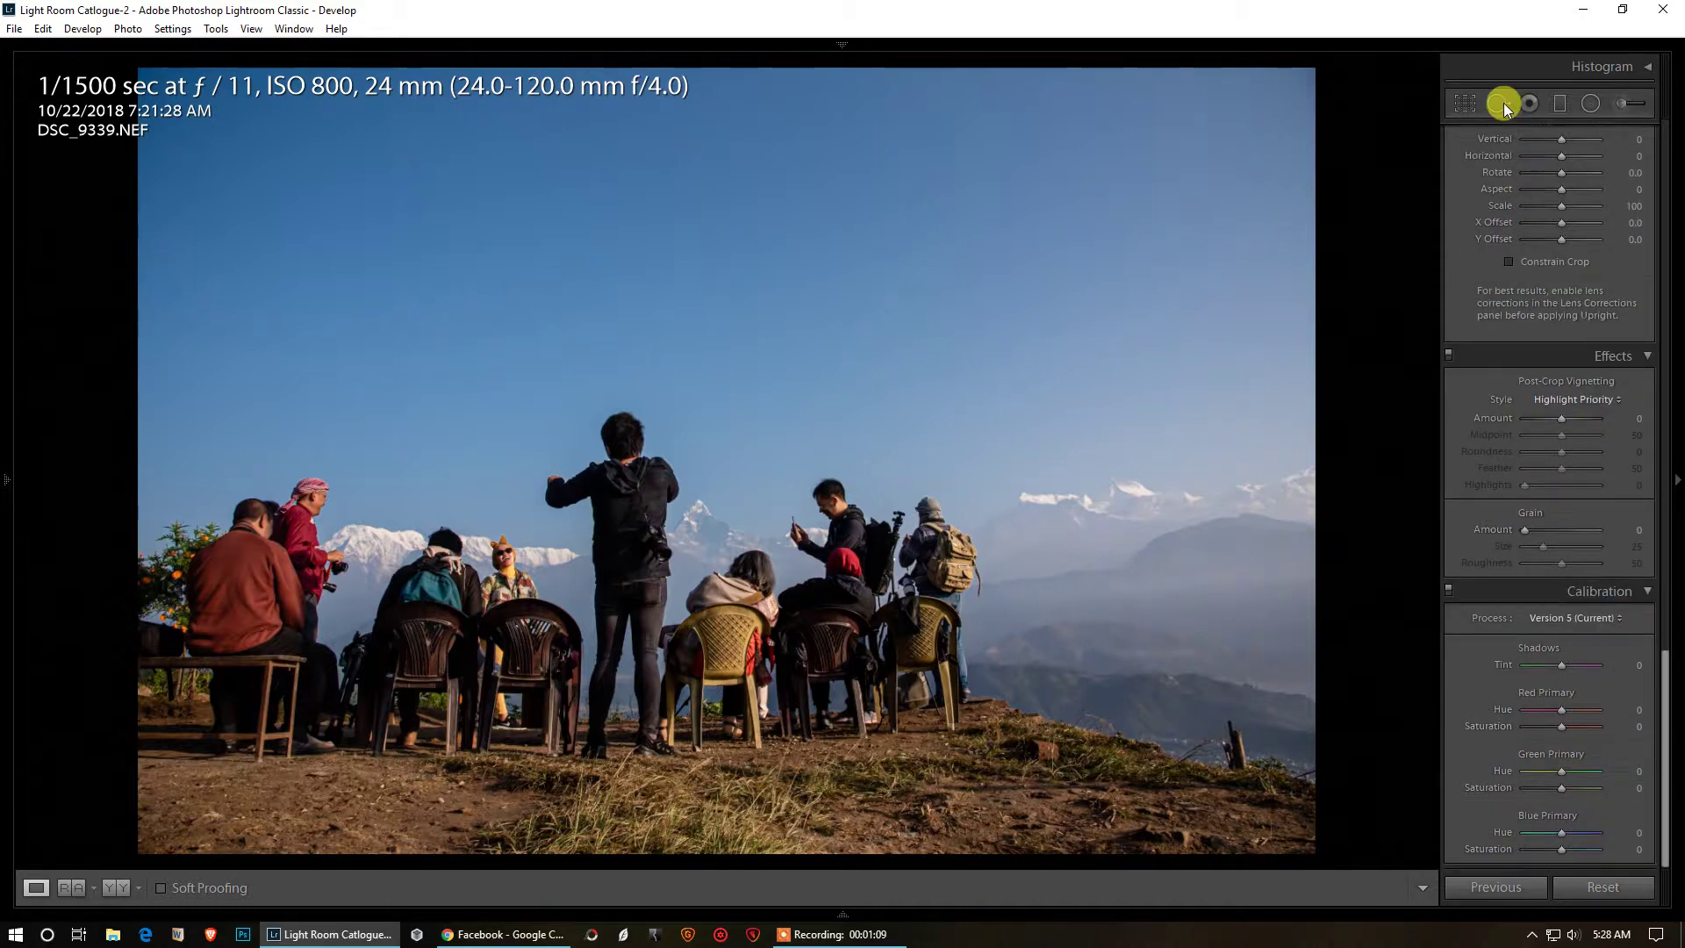
{"action": "left_click", "coordinate": [1590, 103]}
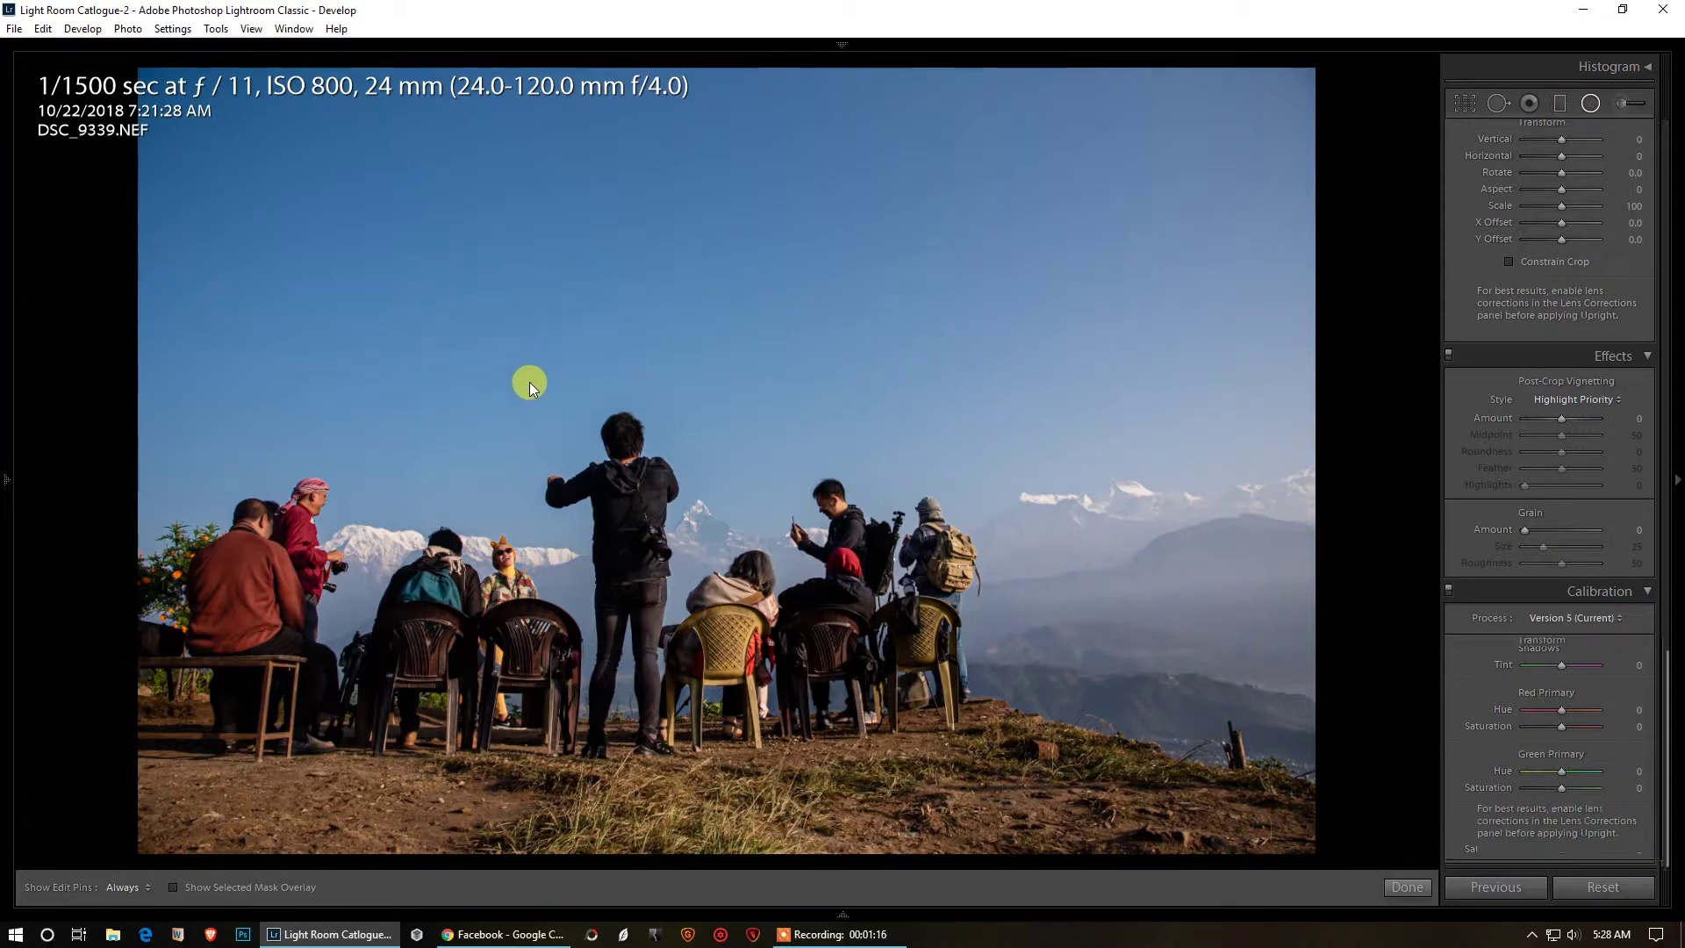
{"action": "left_click_drag", "start_coordinate": [485, 387], "coordinate": [1439, 623]}
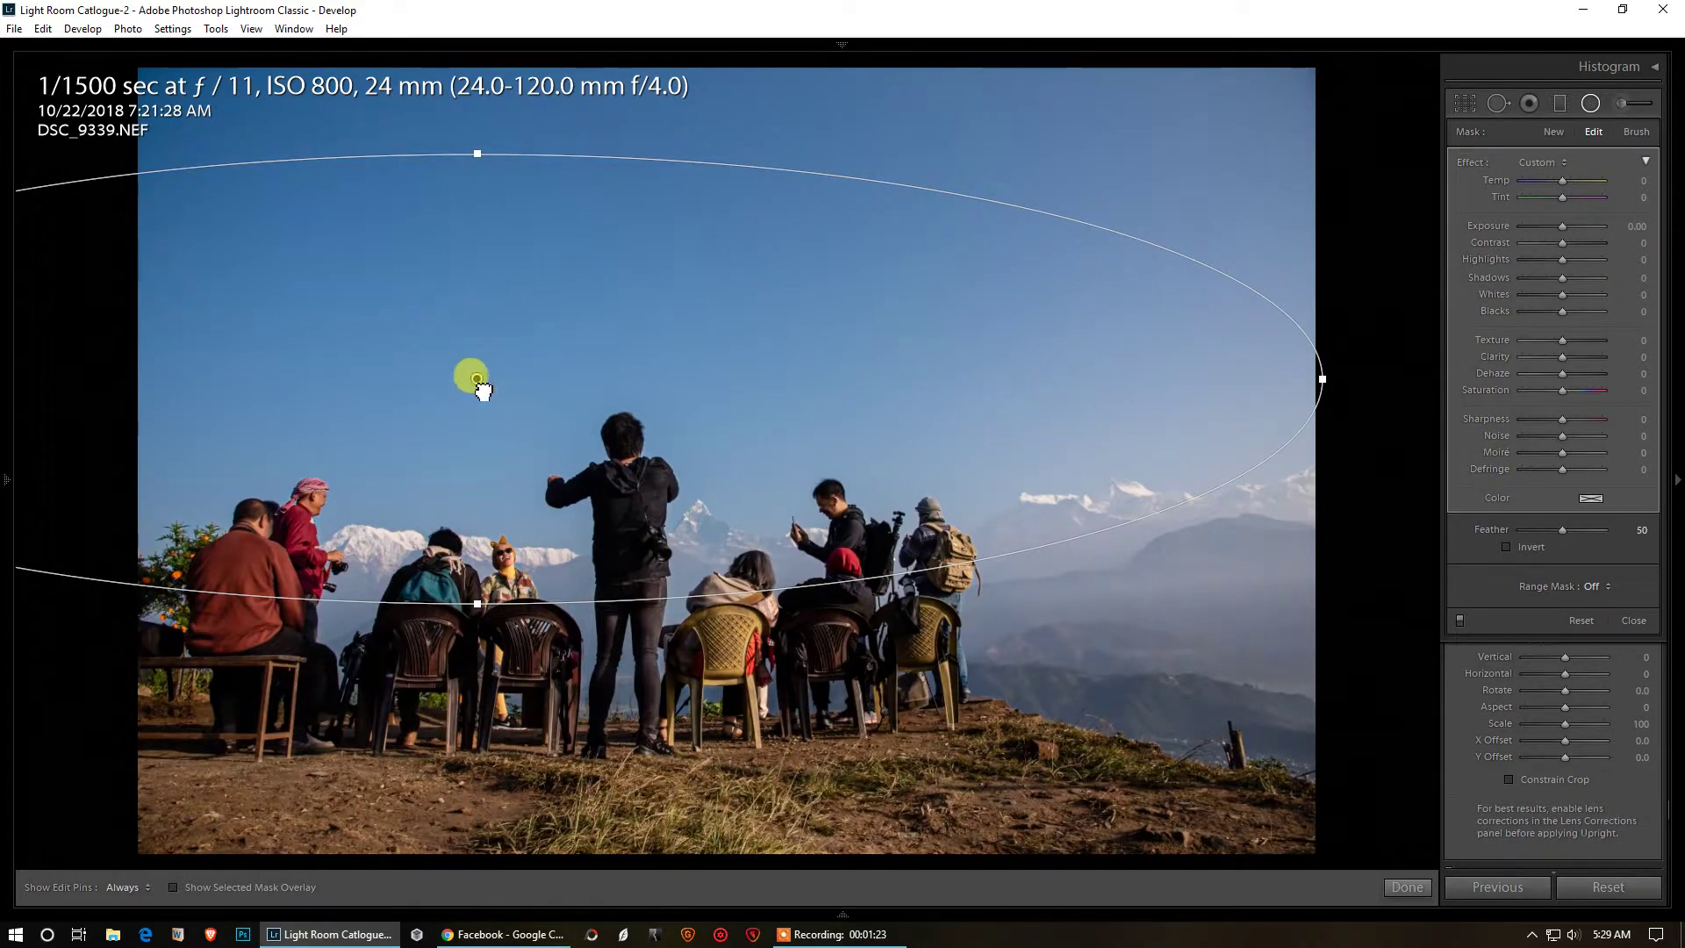
{"action": "left_click_drag", "start_coordinate": [477, 379], "coordinate": [716, 563]}
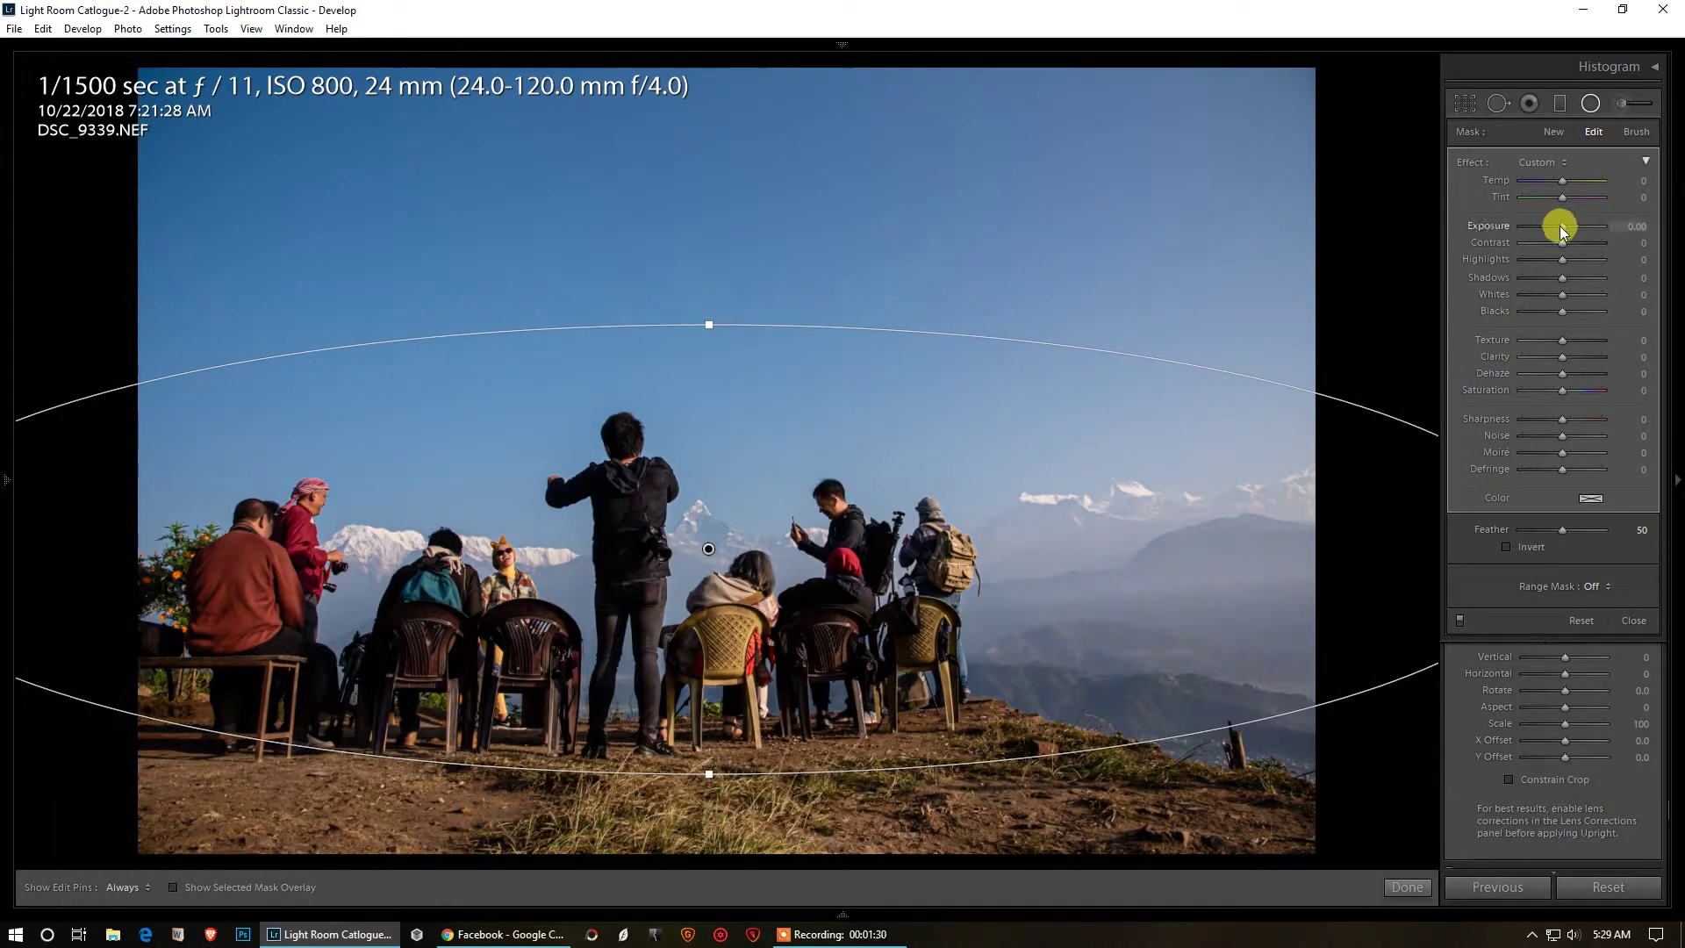
Set radial Feather to 100, darken Exposure, deepen Blacks and reduce Sharpness outside the ellipse.
{"action": "left_click_drag", "start_coordinate": [1561, 229], "coordinate": [1559, 228]}
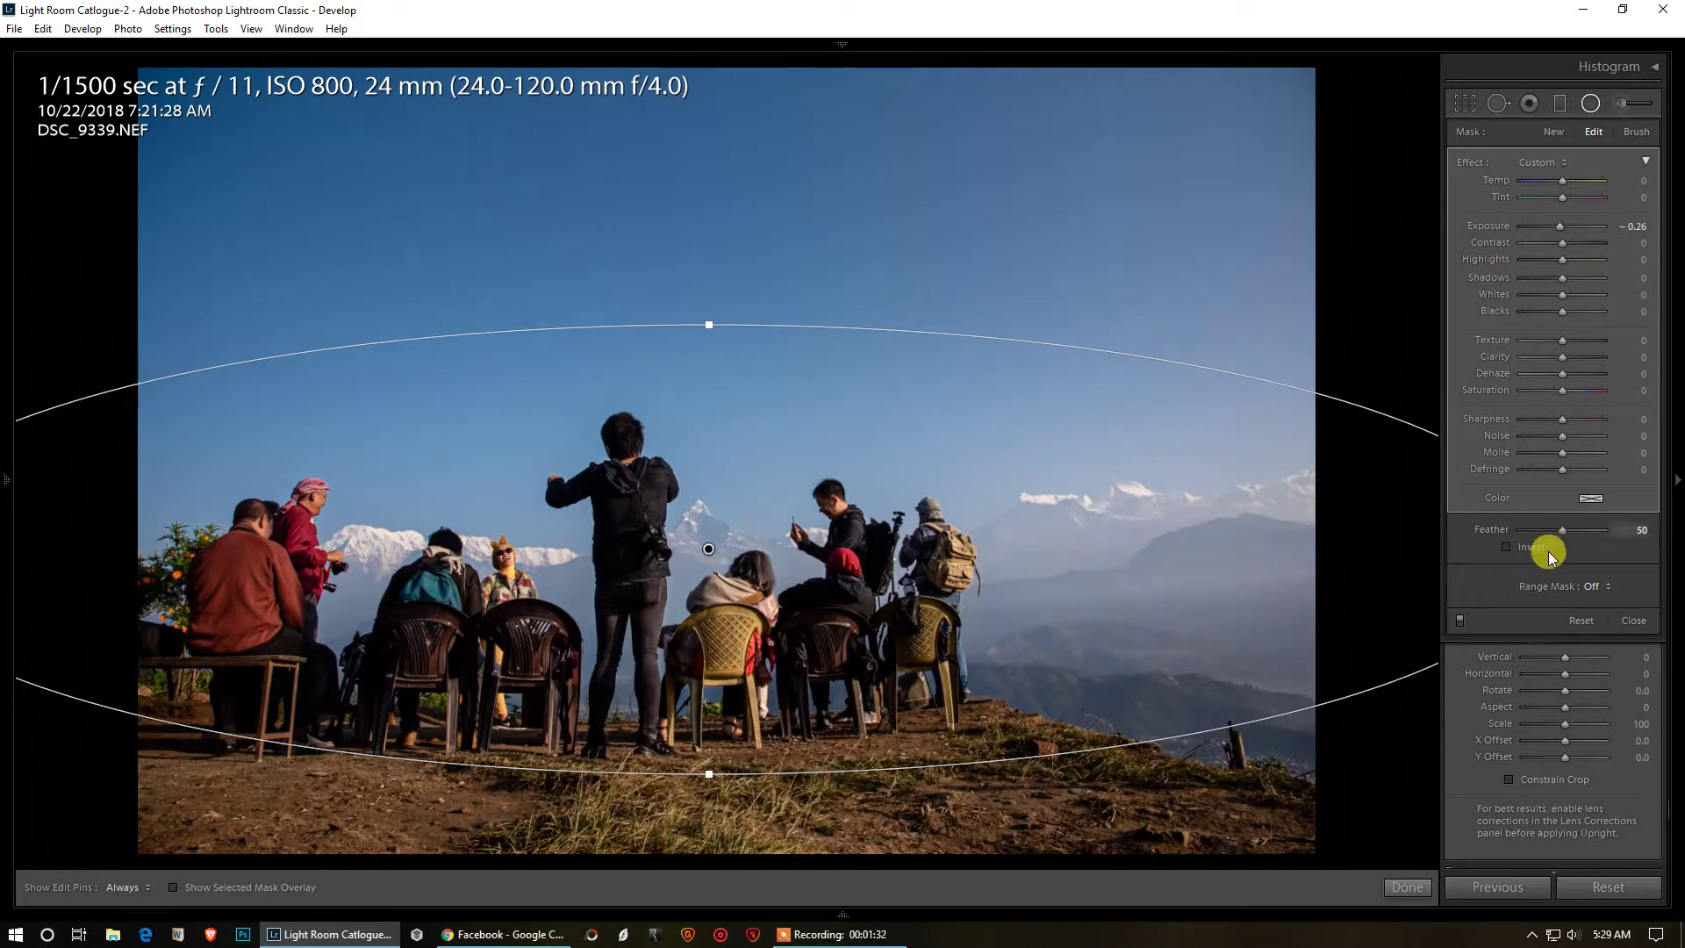
{"action": "left_click_drag", "start_coordinate": [1561, 530], "coordinate": [1605, 530]}
{"action": "left_click_drag", "start_coordinate": [1559, 228], "coordinate": [1561, 228]}
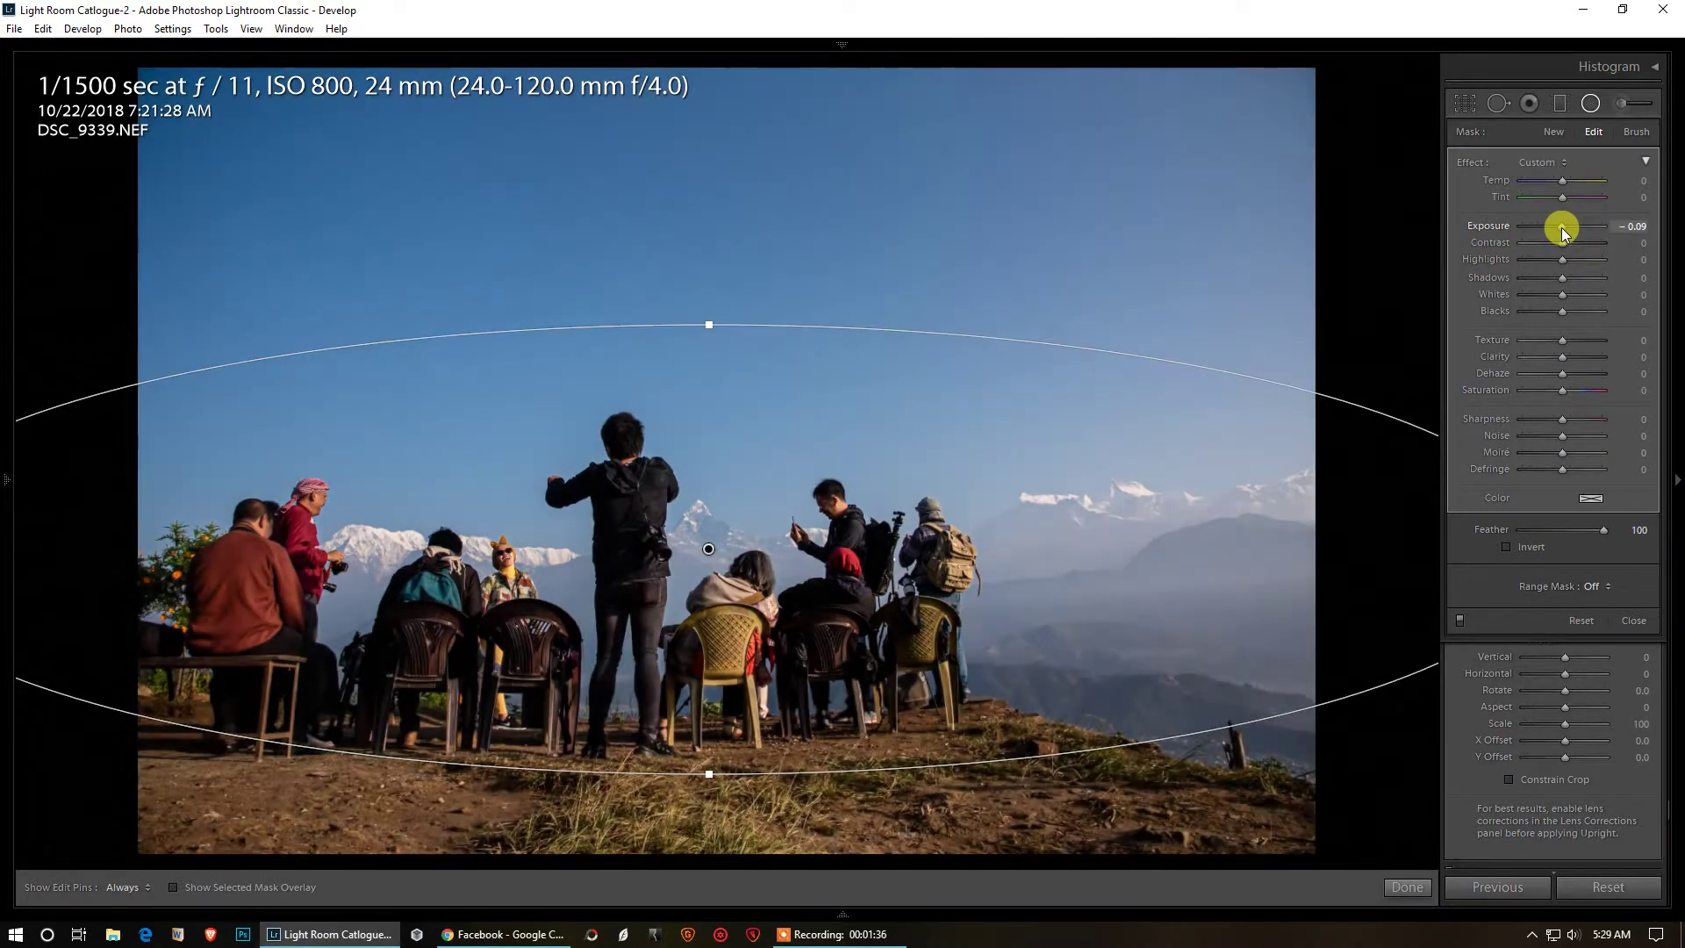
{"action": "left_click_drag", "start_coordinate": [1561, 312], "coordinate": [1555, 279]}
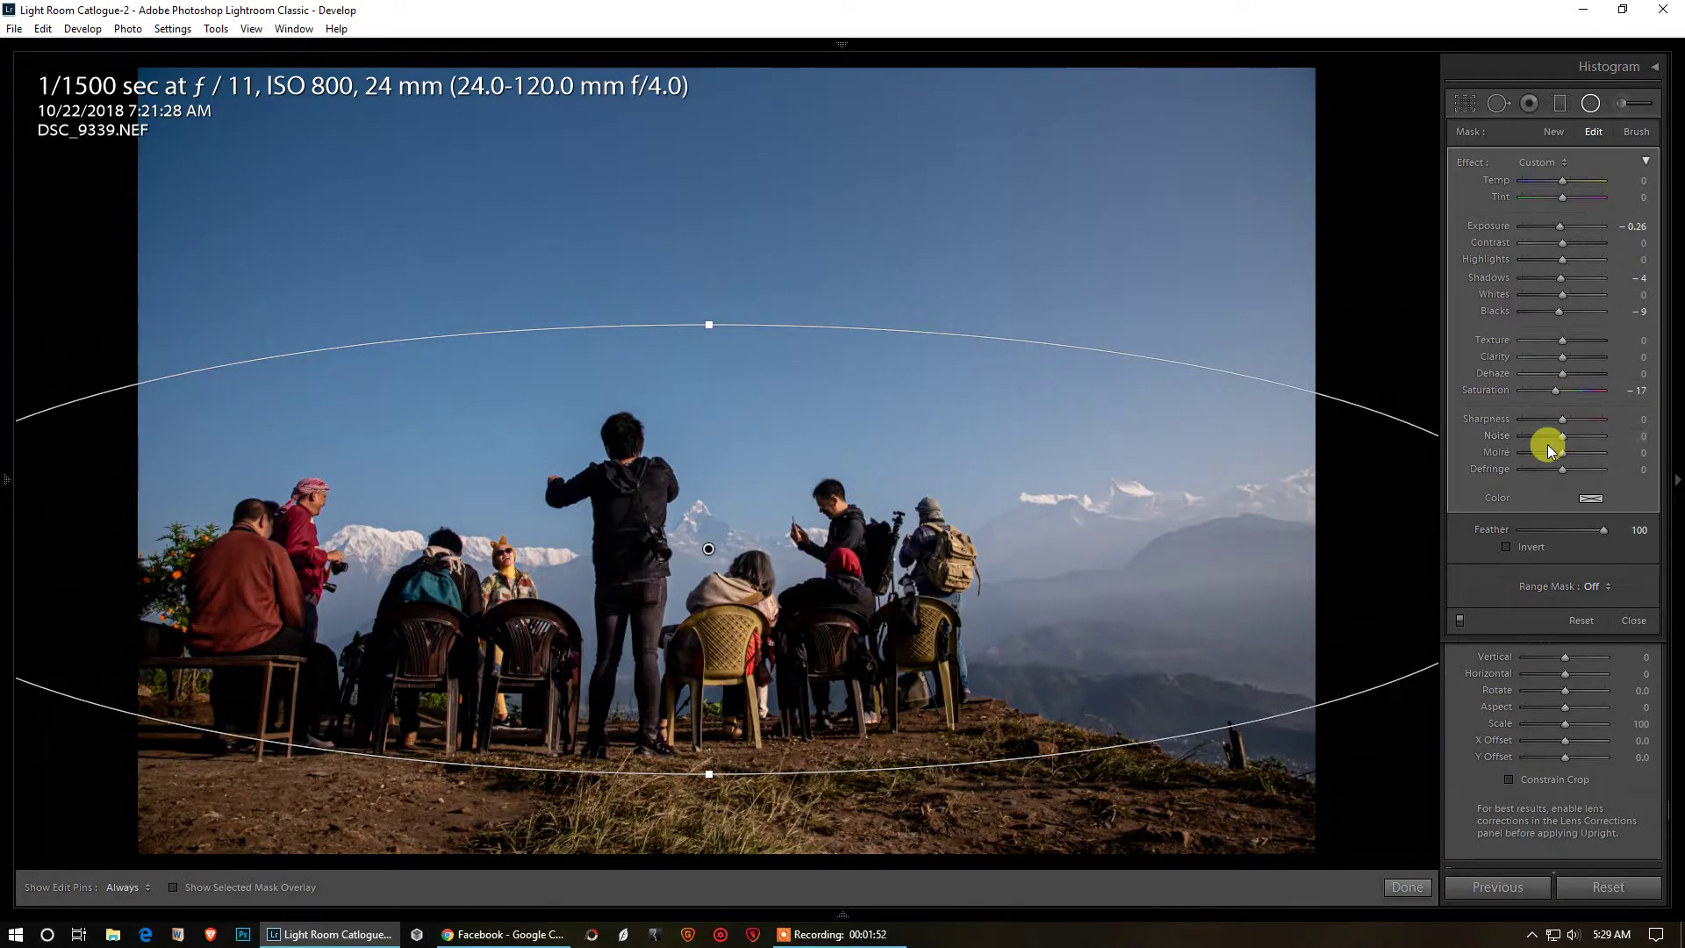
{"action": "left_click_drag", "start_coordinate": [1561, 420], "coordinate": [1553, 419]}
Close the radial filter and clone out six dust specks in the upper sky with Spot Removal.
{"action": "left_click", "coordinate": [1387, 886]}
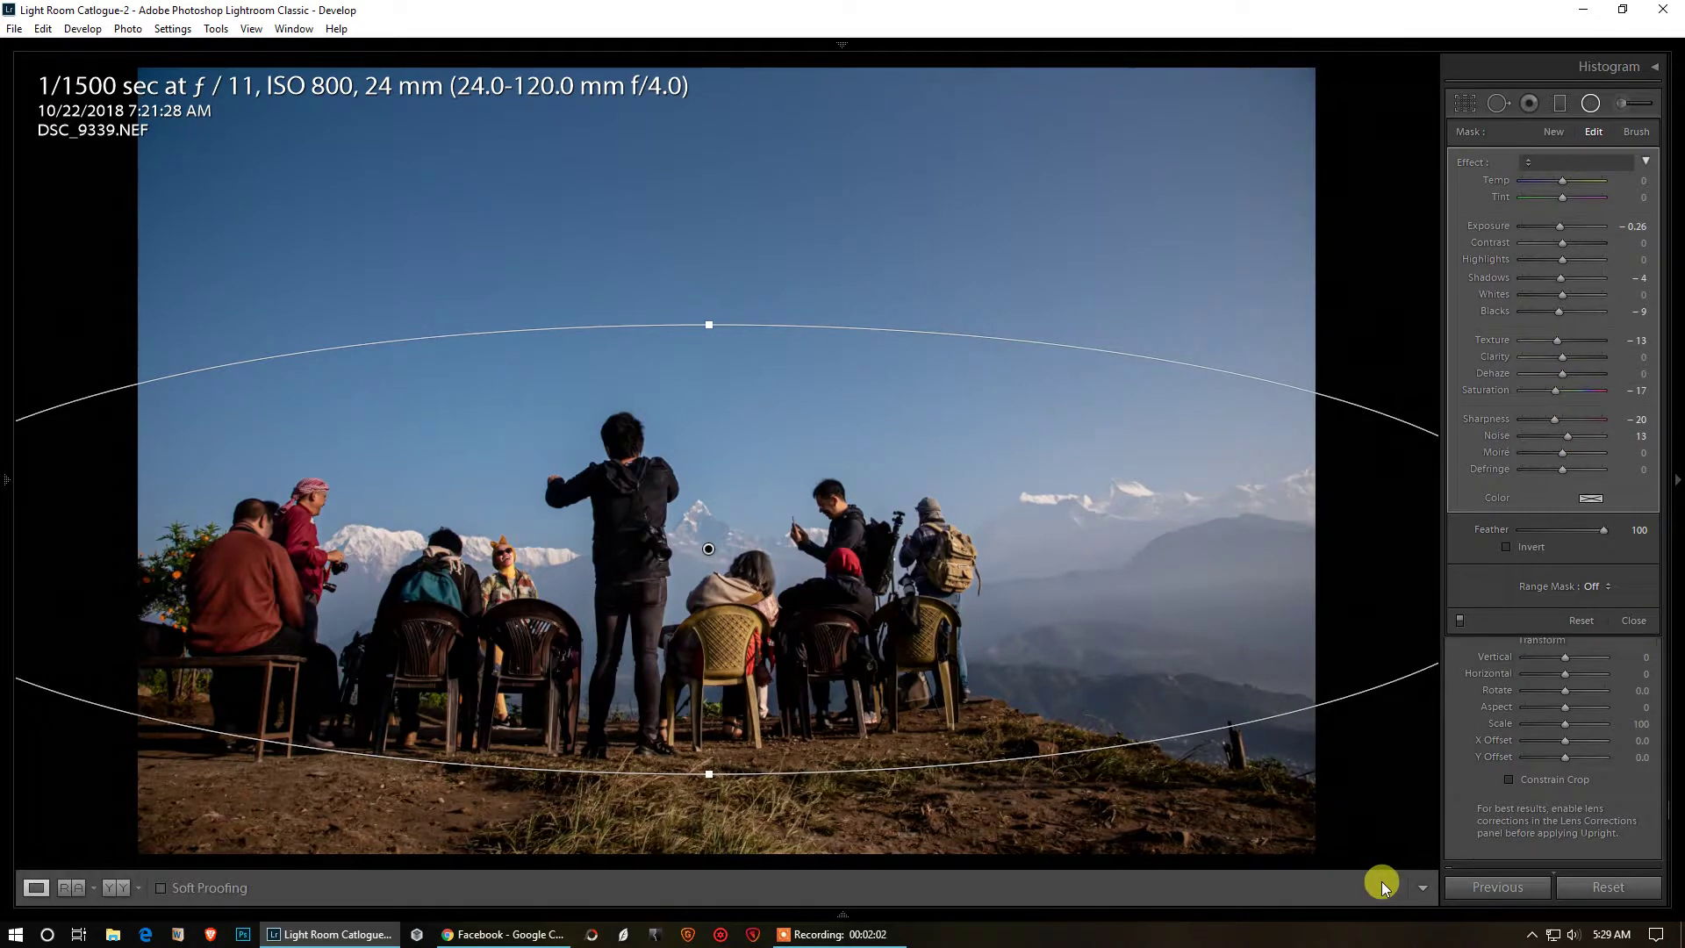
{"action": "left_click", "coordinate": [1497, 103]}
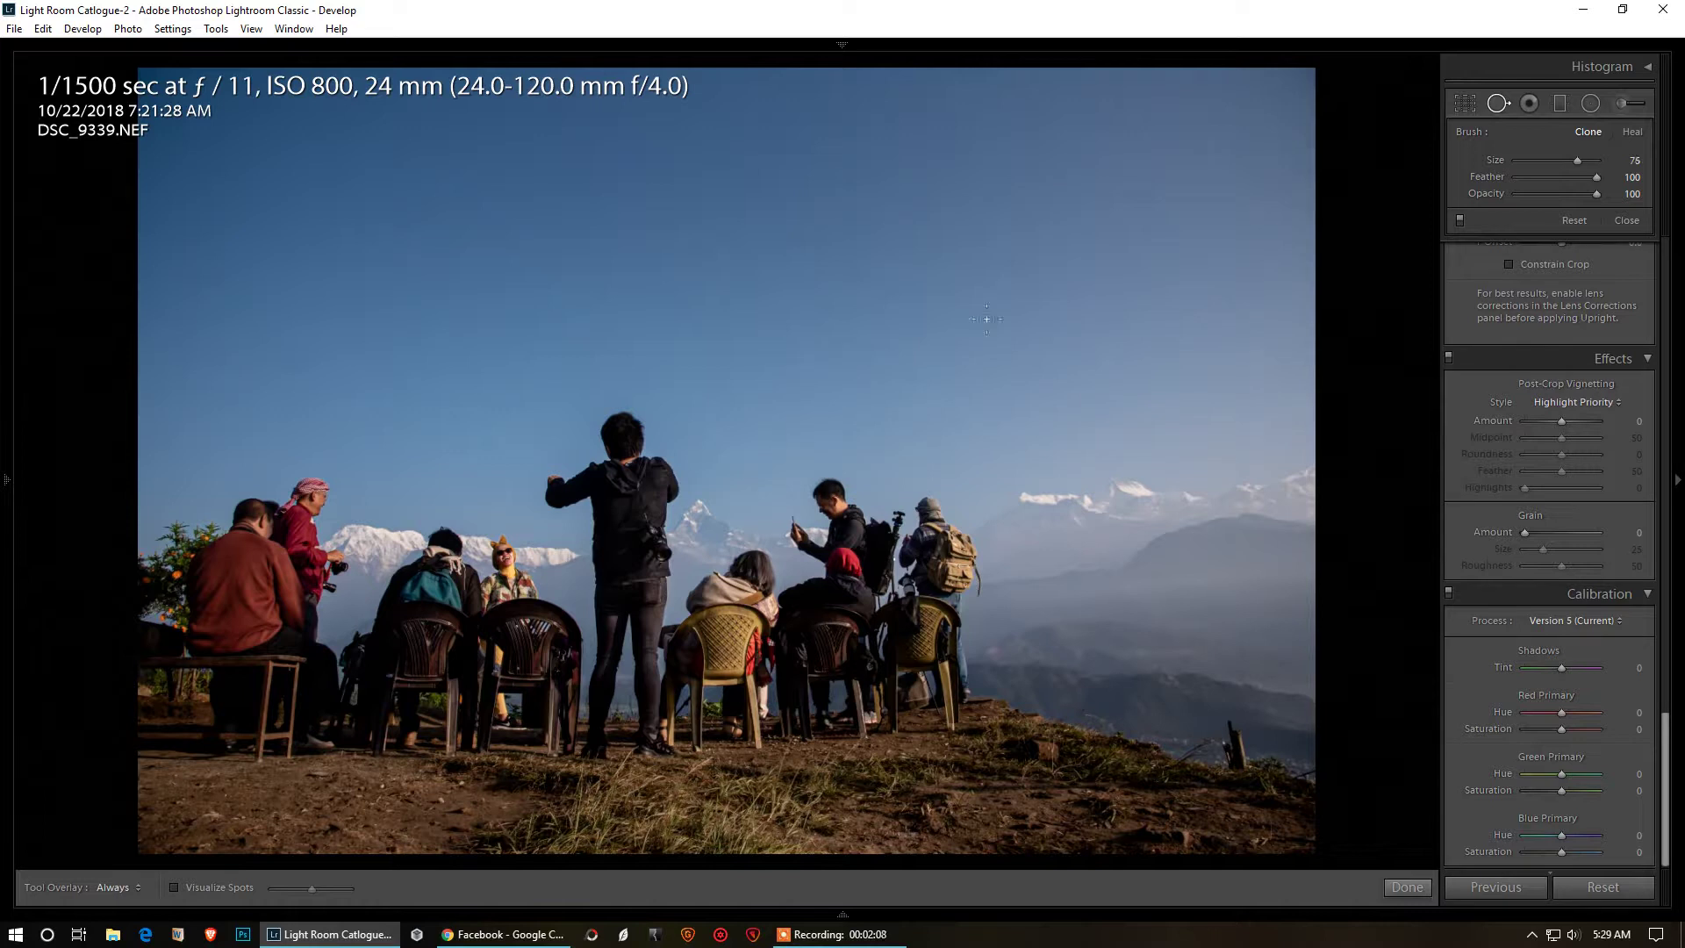
{"action": "left_click", "coordinate": [1008, 258]}
{"action": "left_click", "coordinate": [1055, 333]}
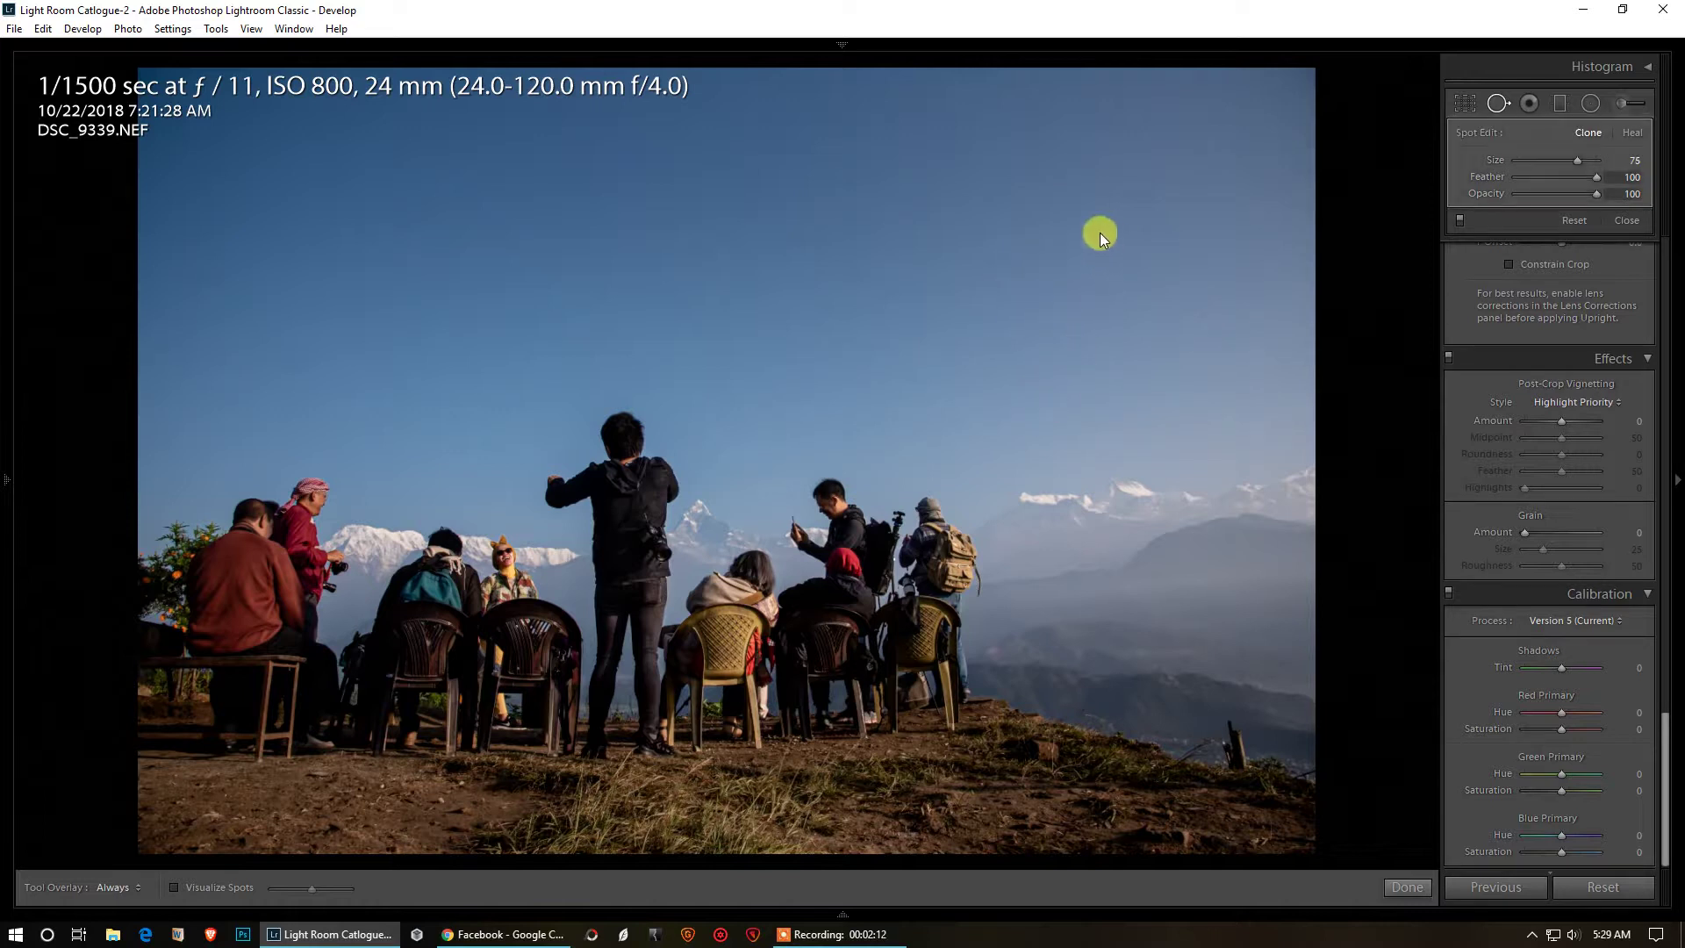
{"action": "left_click", "coordinate": [1079, 226]}
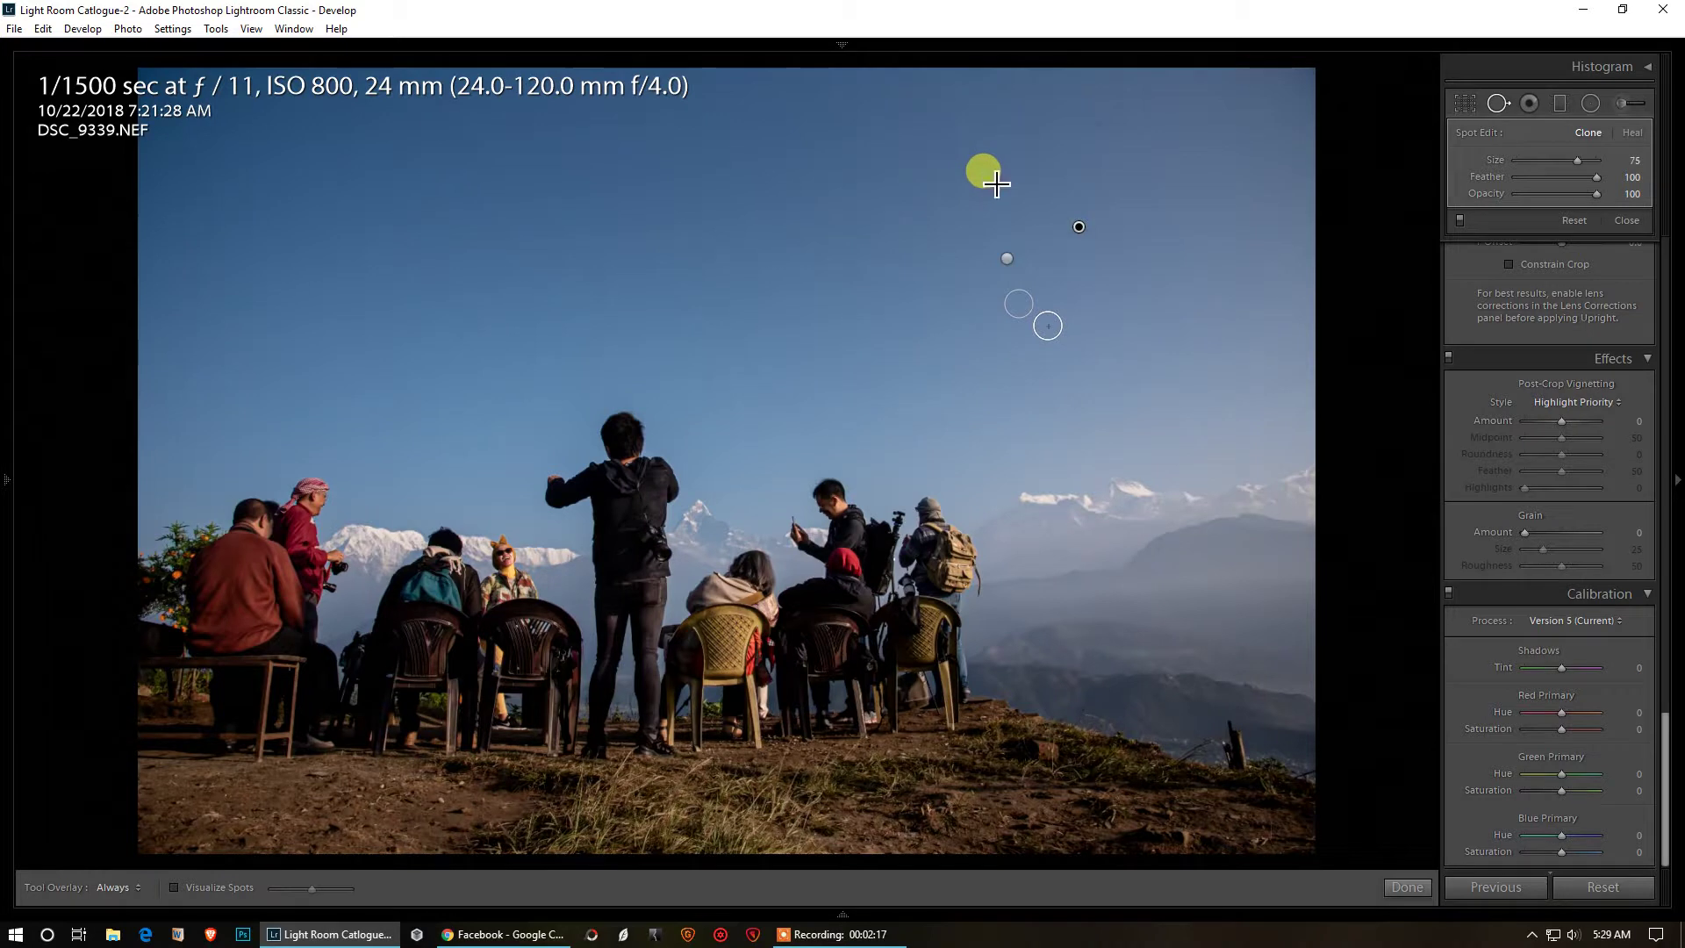
{"action": "left_click", "coordinate": [943, 148]}
{"action": "left_click", "coordinate": [956, 67]}
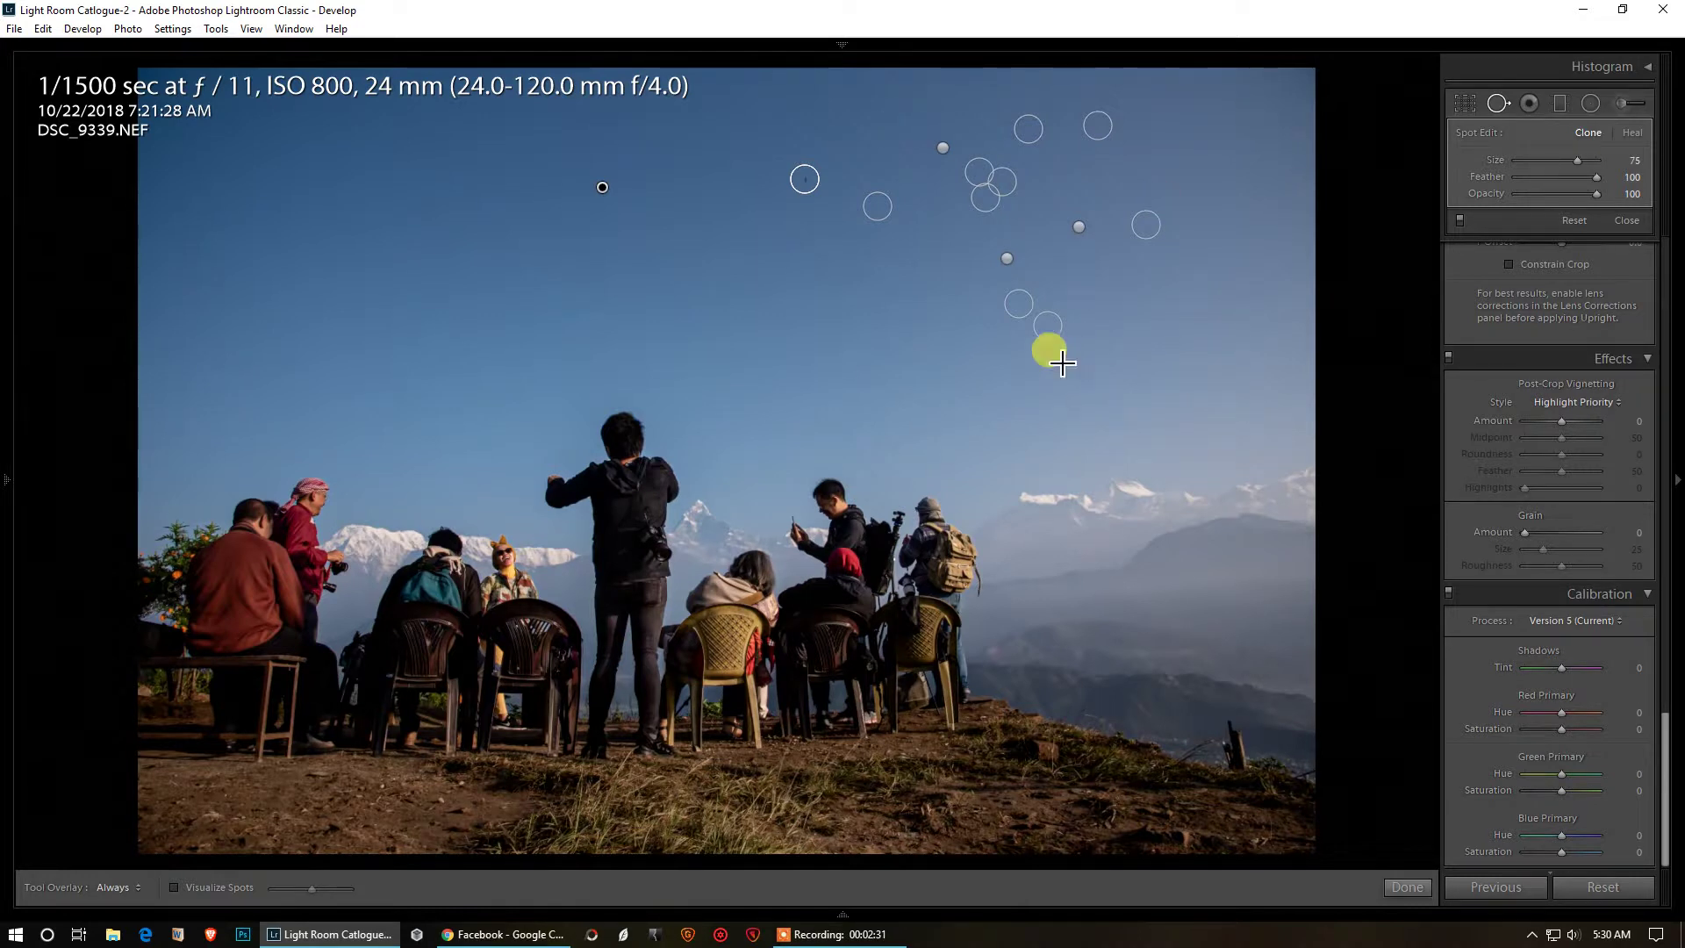
{"action": "left_click", "coordinate": [1055, 355]}
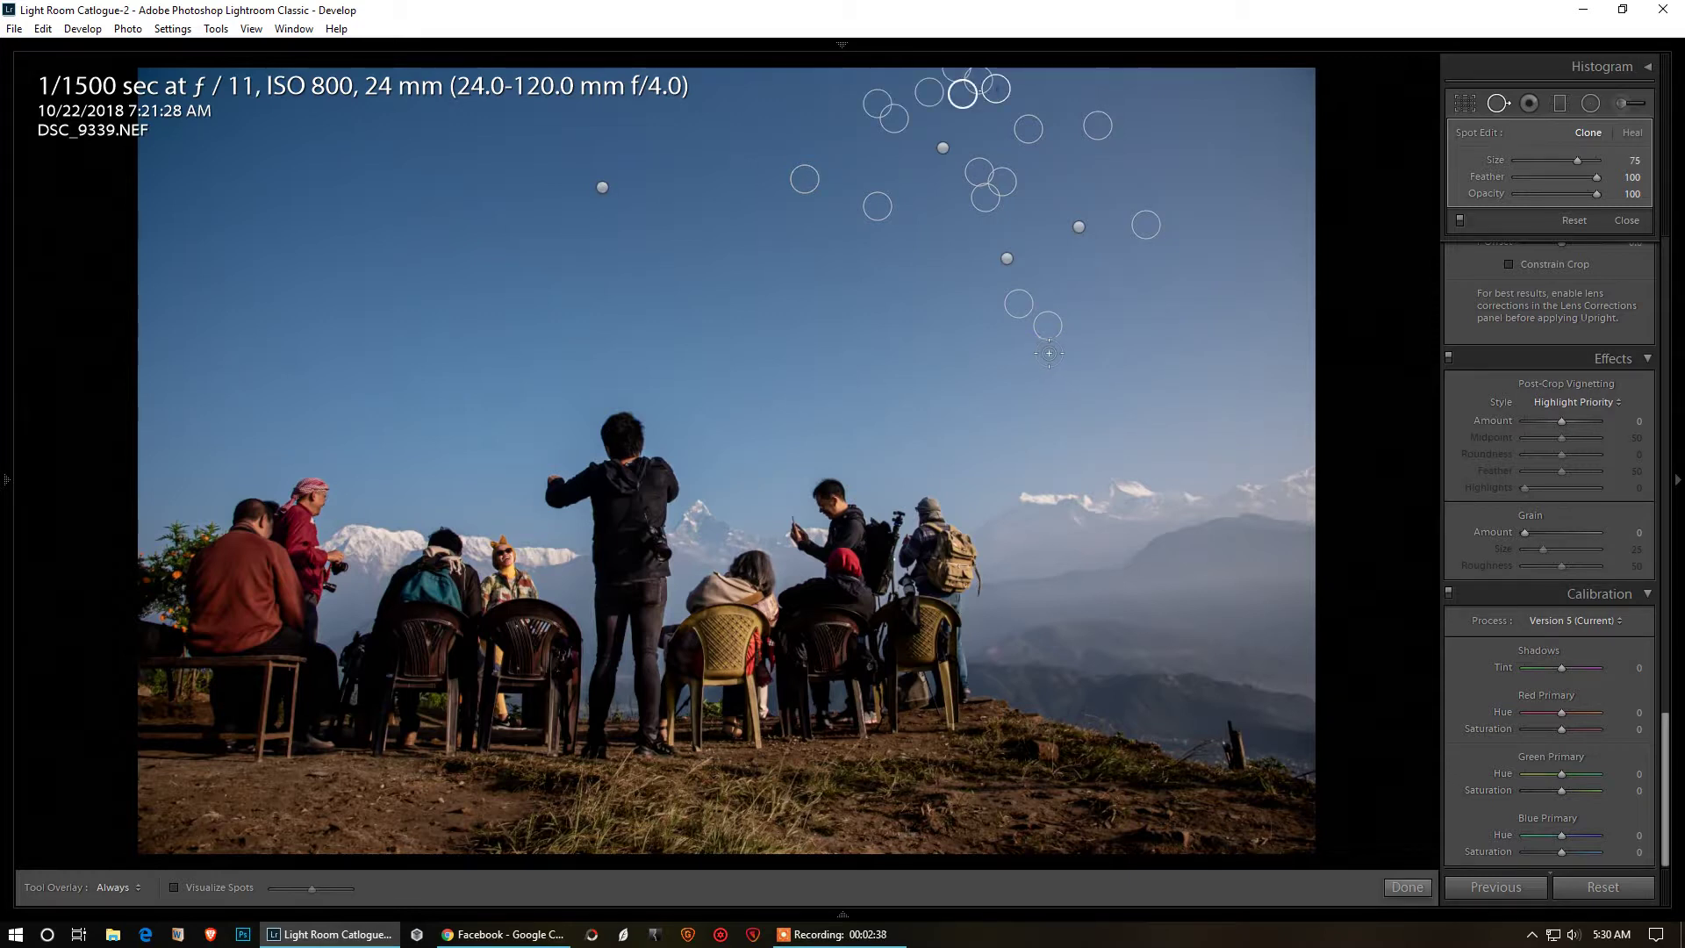
{"action": "left_click", "coordinate": [1414, 886]}
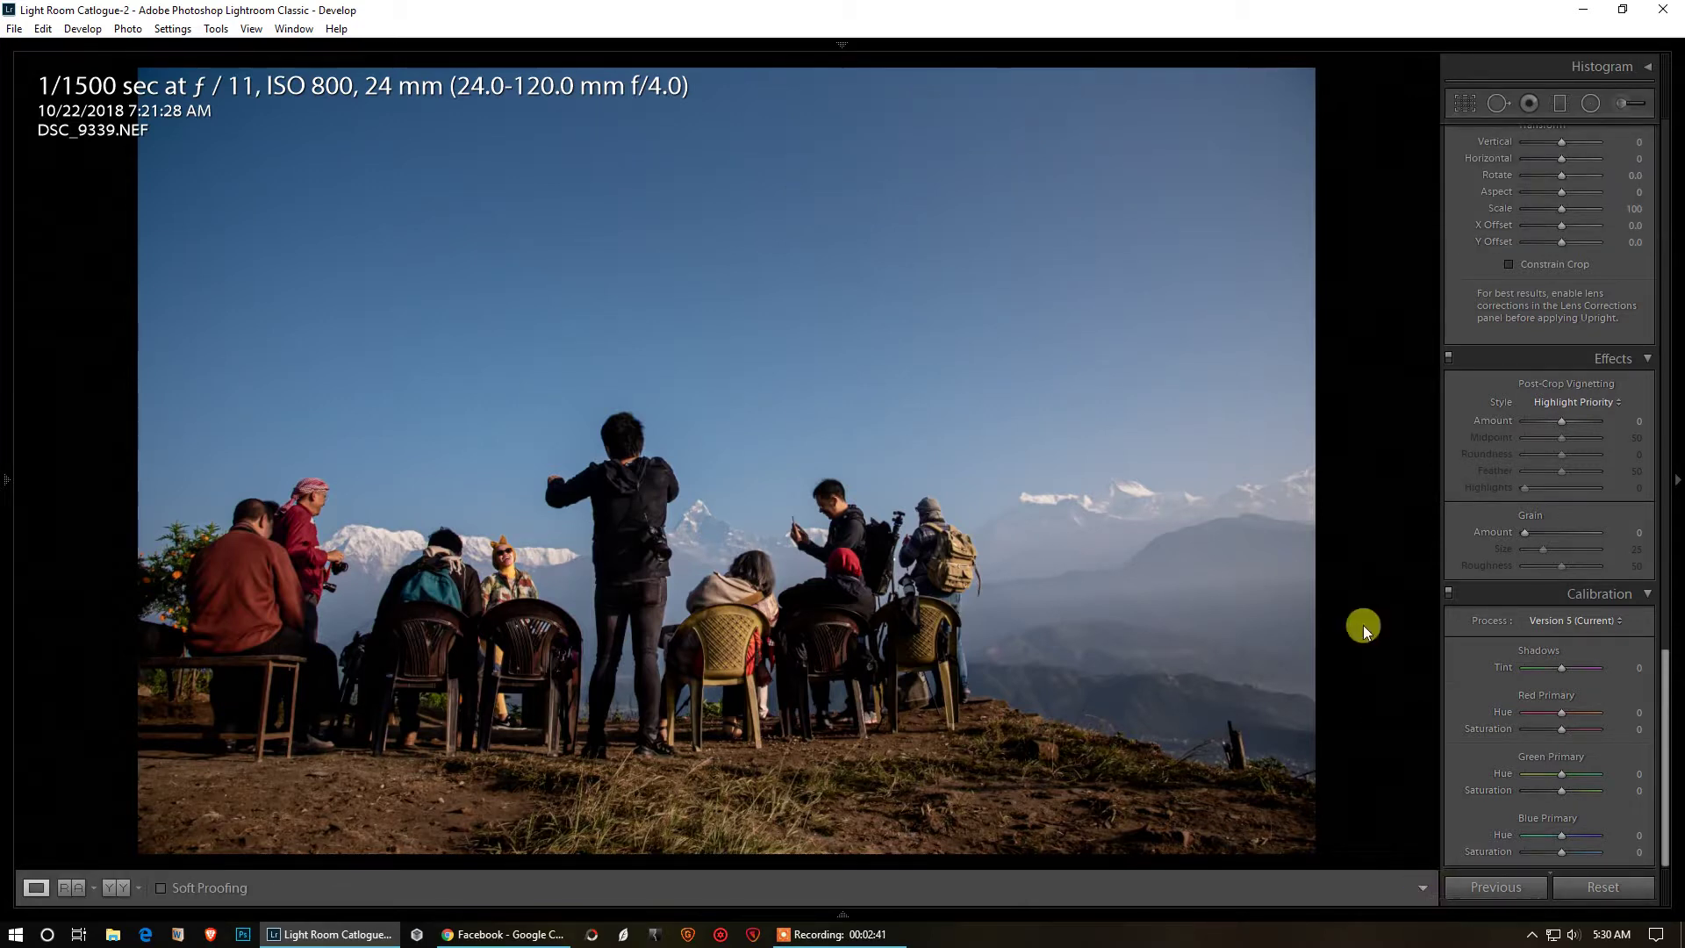
Clone out another sky speck and brush away a short streak, then check the result.
{"action": "left_click", "coordinate": [1497, 103]}
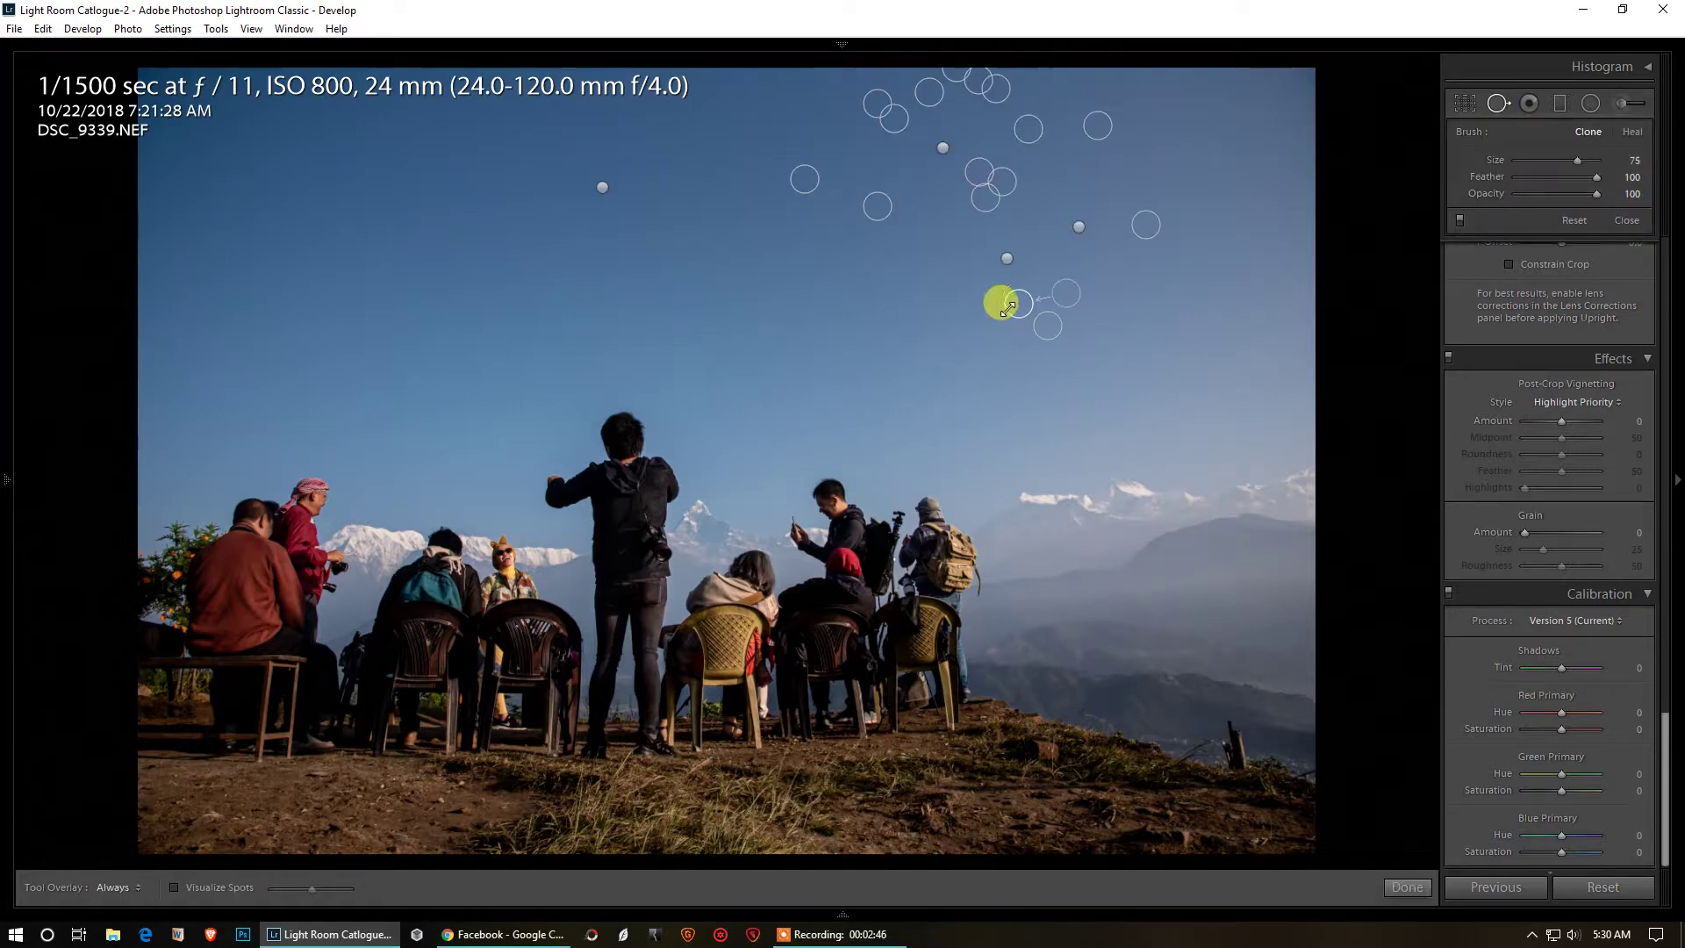
{"action": "left_click", "coordinate": [1018, 259]}
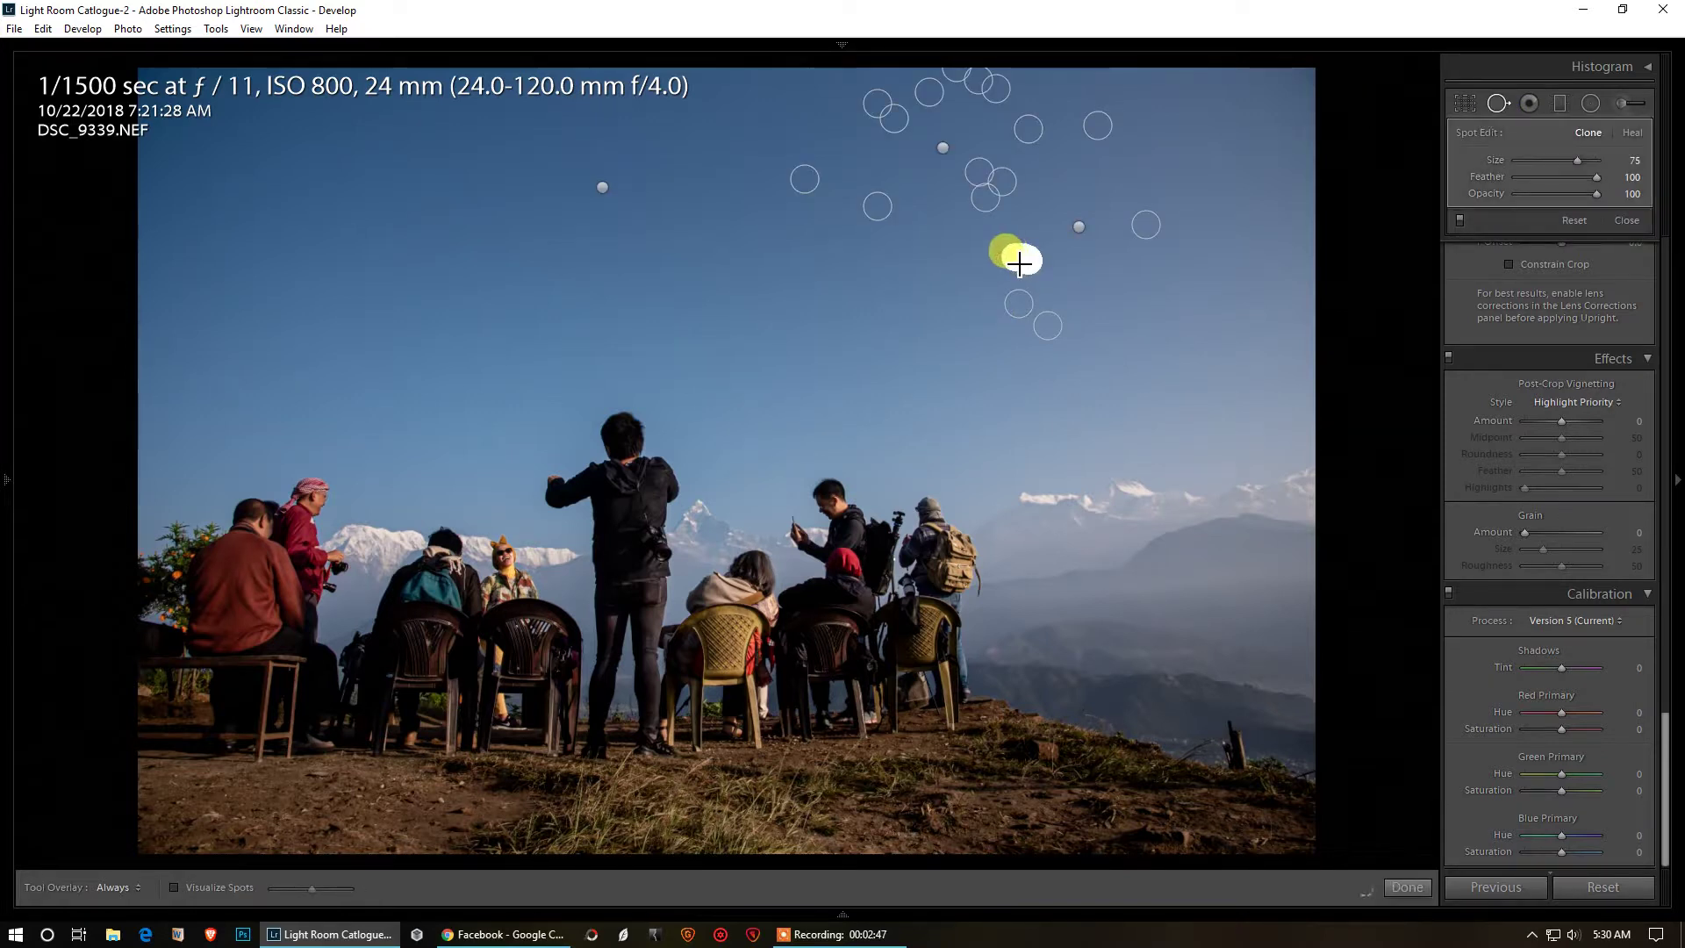
{"action": "left_click_drag", "start_coordinate": [1081, 249], "coordinate": [1065, 215]}
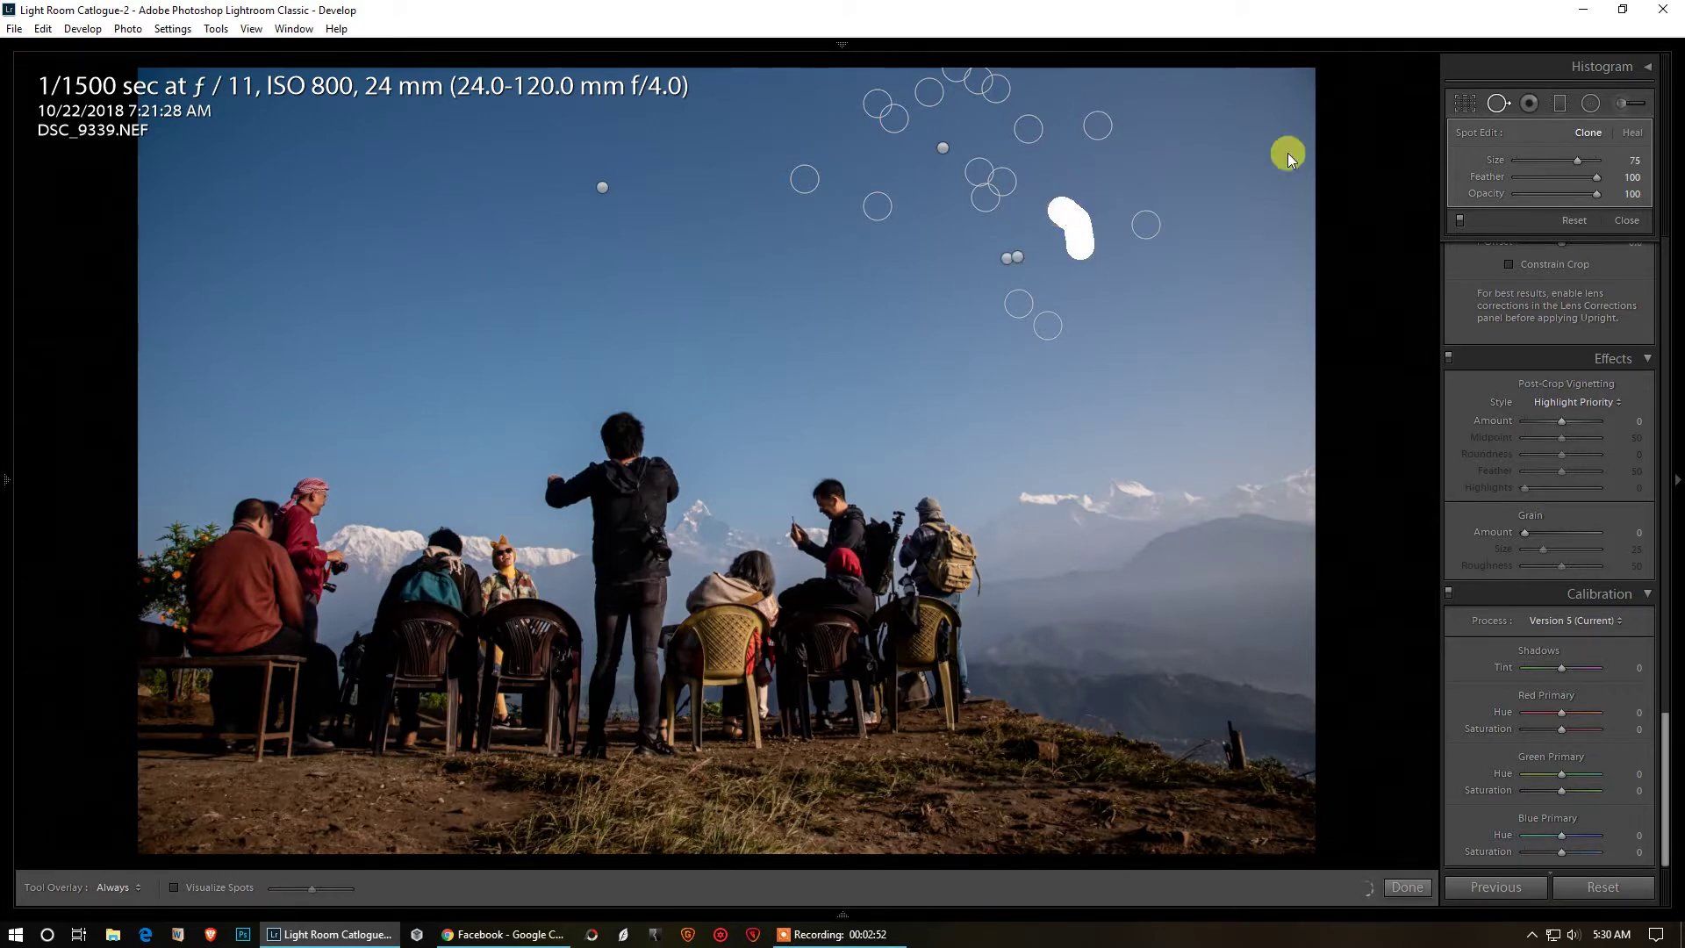
{"action": "left_click", "coordinate": [1496, 102]}
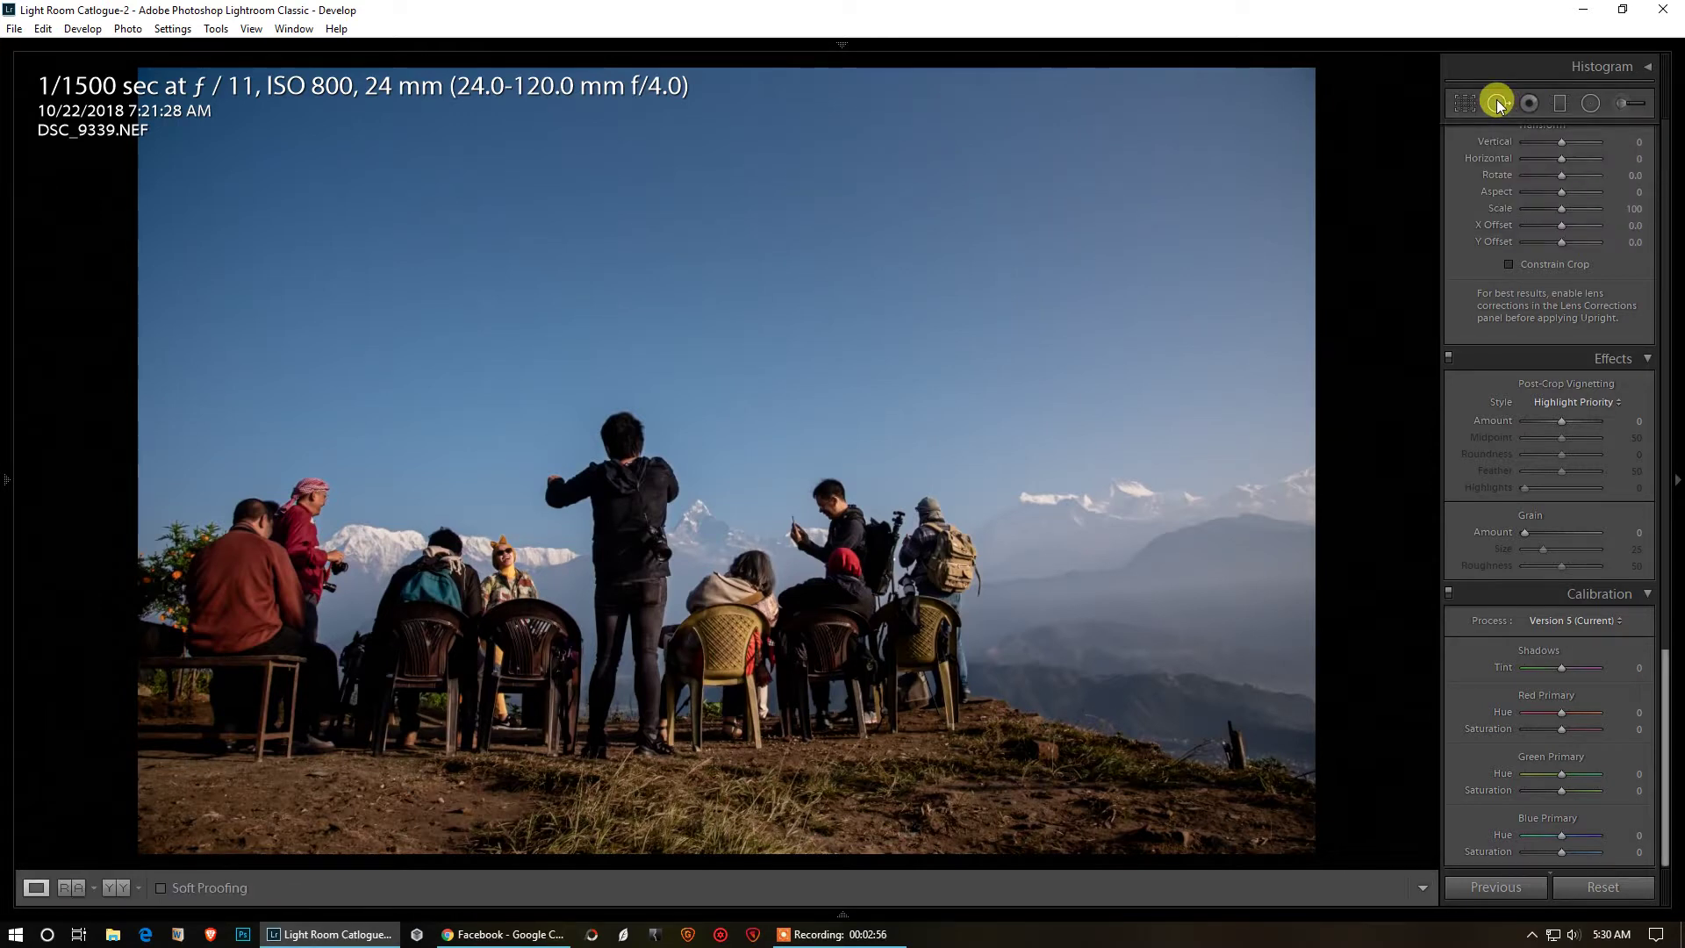
Shift an existing spot lower and brush out two horizontal streaks near the photo's top.
{"action": "left_click", "coordinate": [1496, 103]}
{"action": "left_click_drag", "start_coordinate": [1009, 183], "coordinate": [1013, 191]}
{"action": "left_click_drag", "start_coordinate": [1135, 181], "coordinate": [969, 182]}
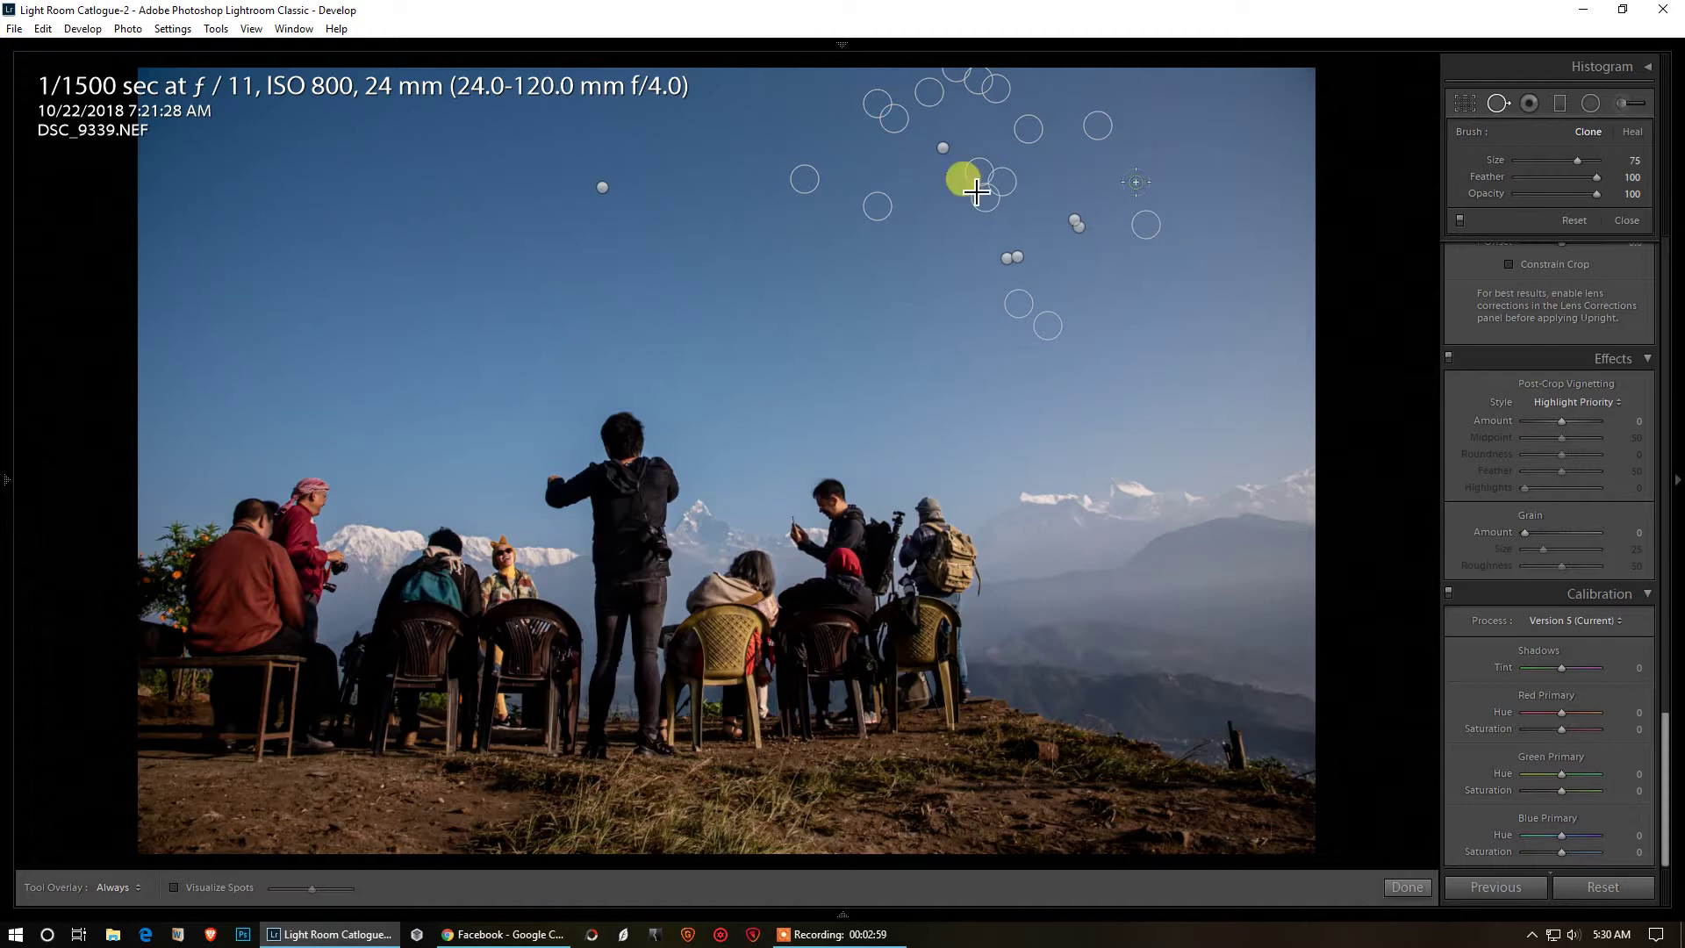
{"action": "left_click_drag", "start_coordinate": [849, 136], "coordinate": [943, 142]}
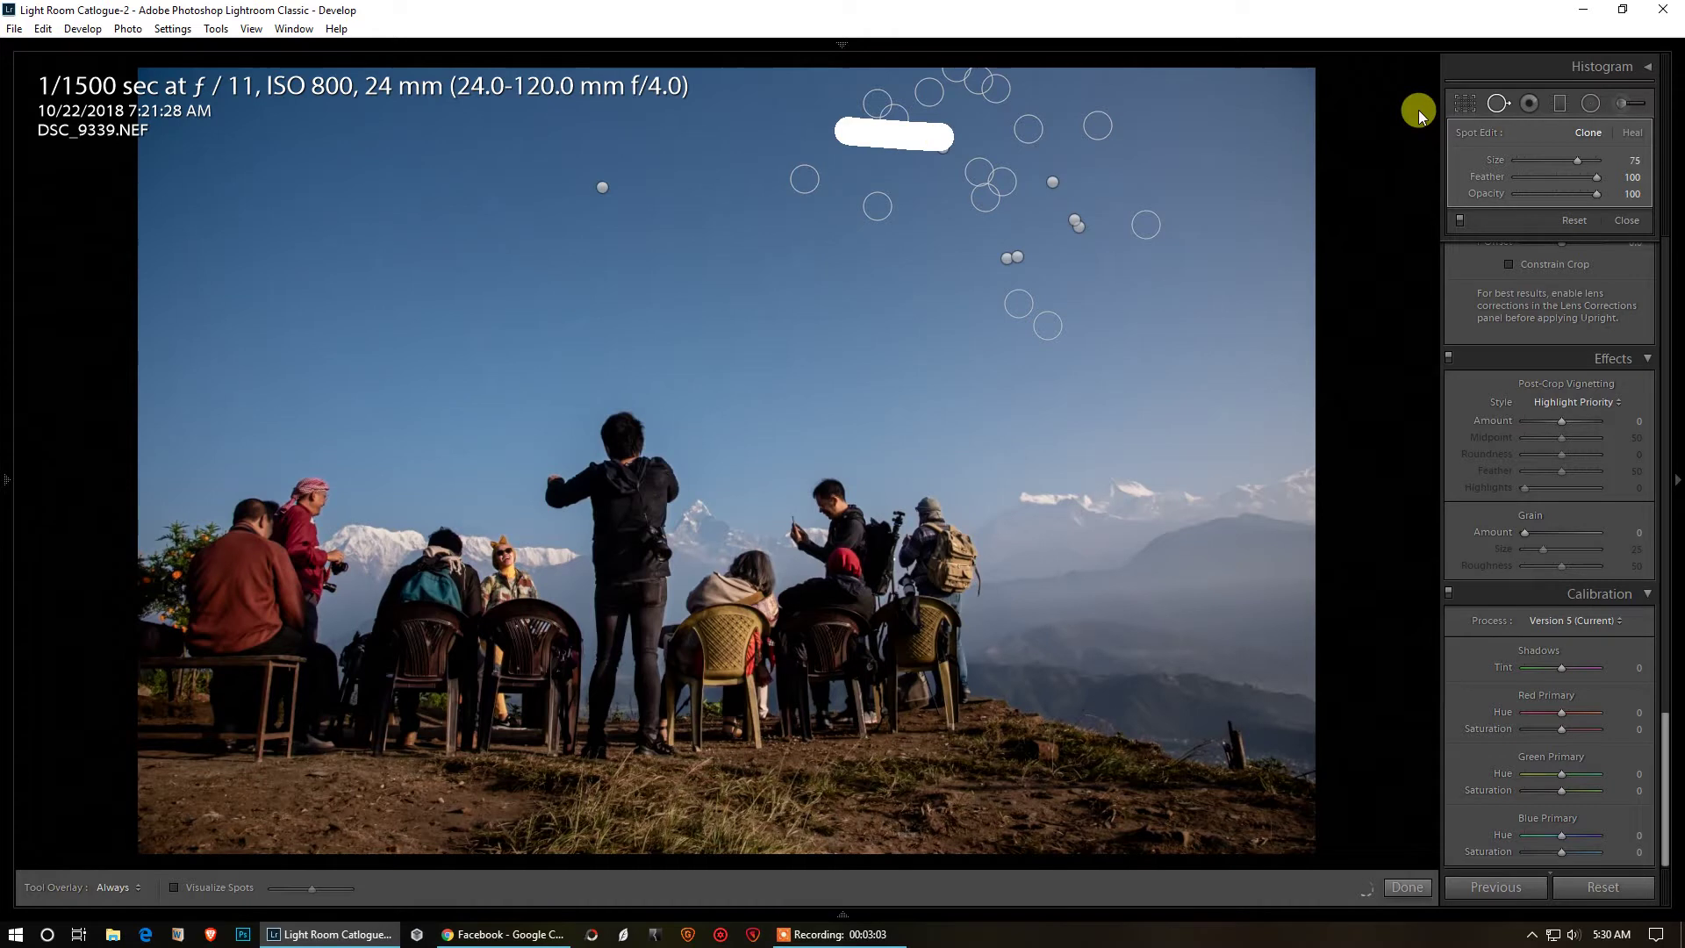
{"action": "left_click", "coordinate": [1413, 891]}
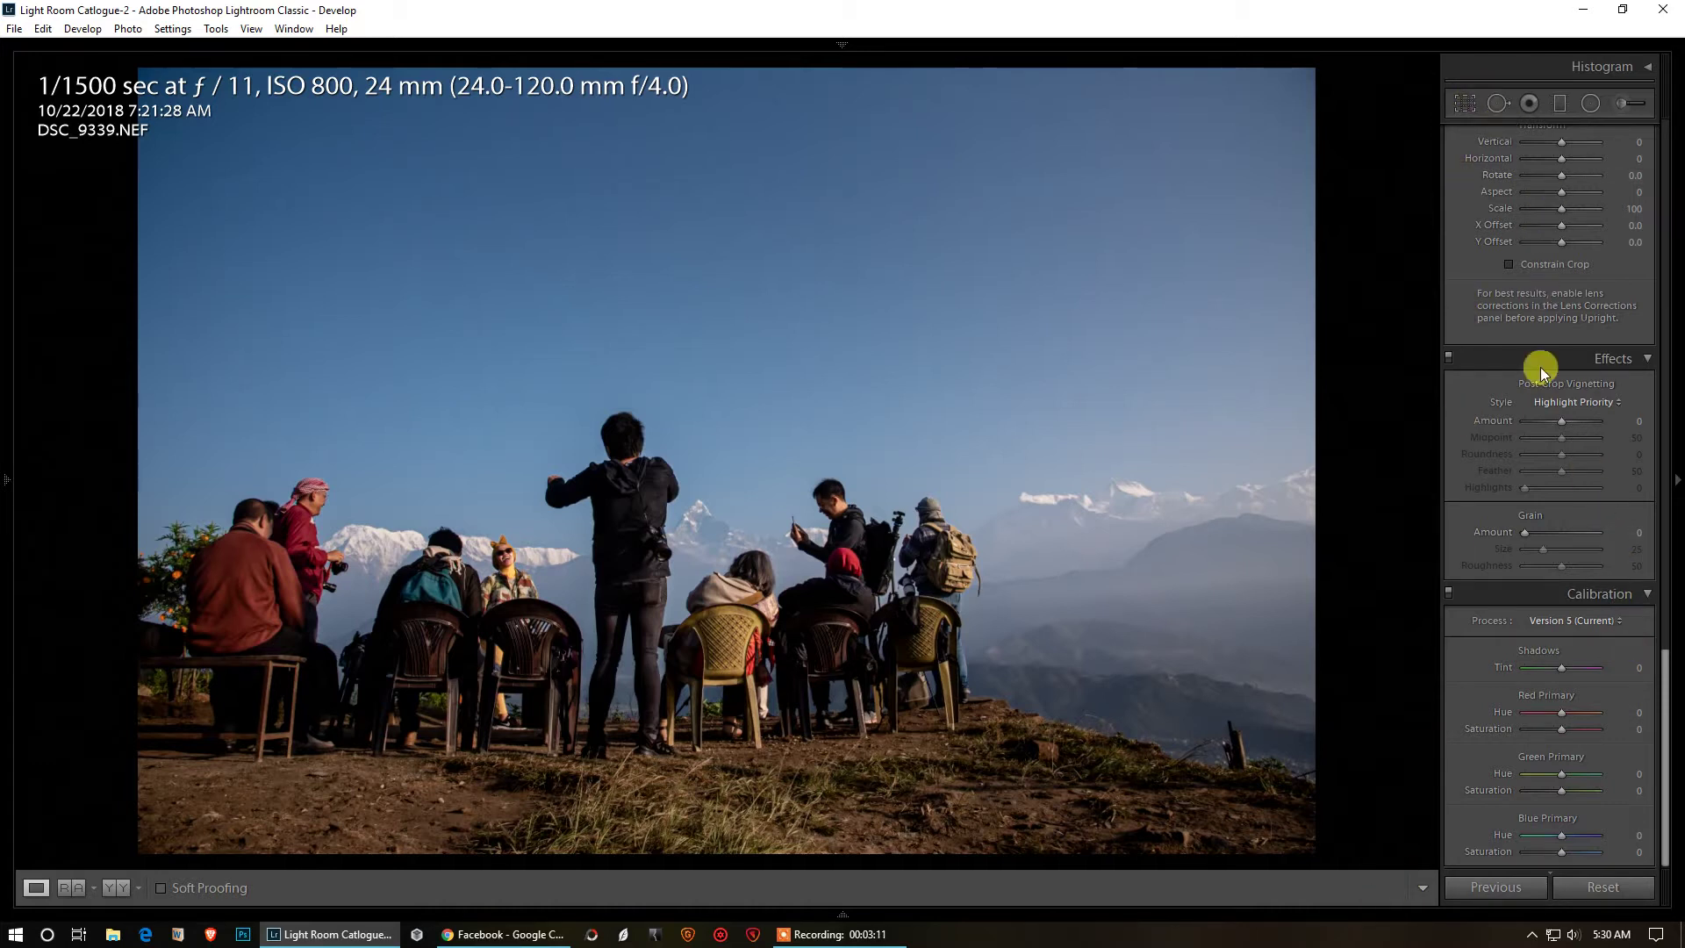
{"action": "scroll", "coordinate": [1540, 367], "scroll_direction": "up", "scroll_amount": 5}
{"action": "scroll", "coordinate": [1527, 467], "scroll_direction": "up", "scroll_amount": 5}
{"action": "scroll", "coordinate": [1527, 466], "scroll_direction": "up", "scroll_amount": 5}
{"action": "scroll", "coordinate": [1525, 467], "scroll_direction": "up", "scroll_amount": 5}
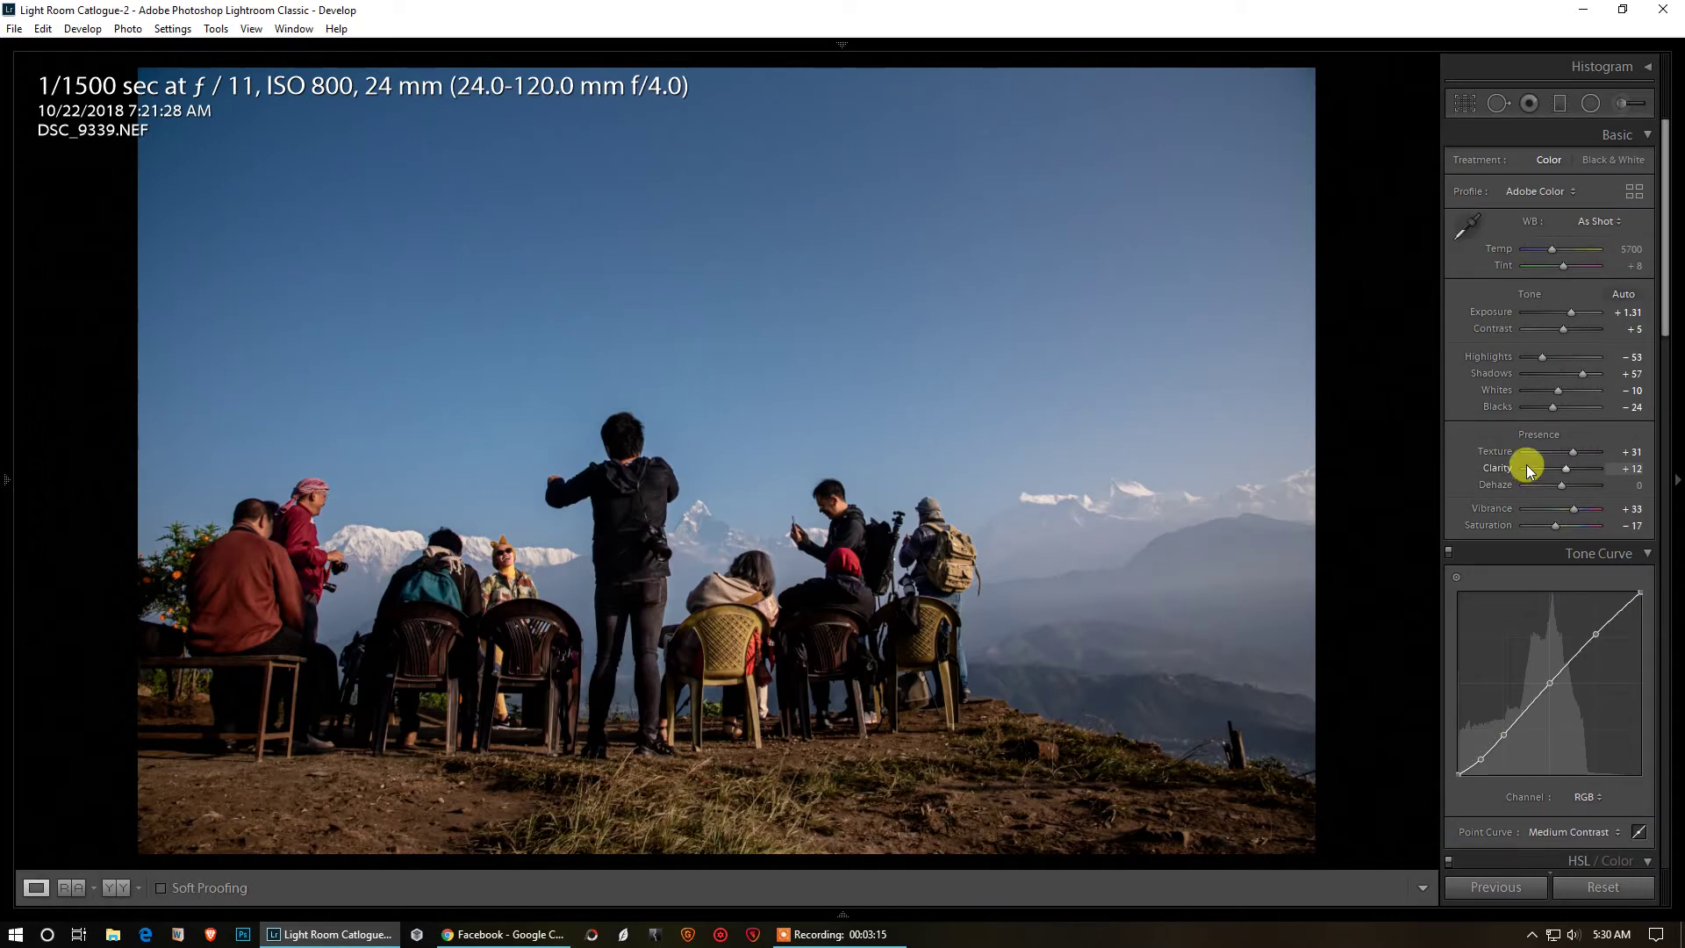
{"action": "key", "text": "y"}
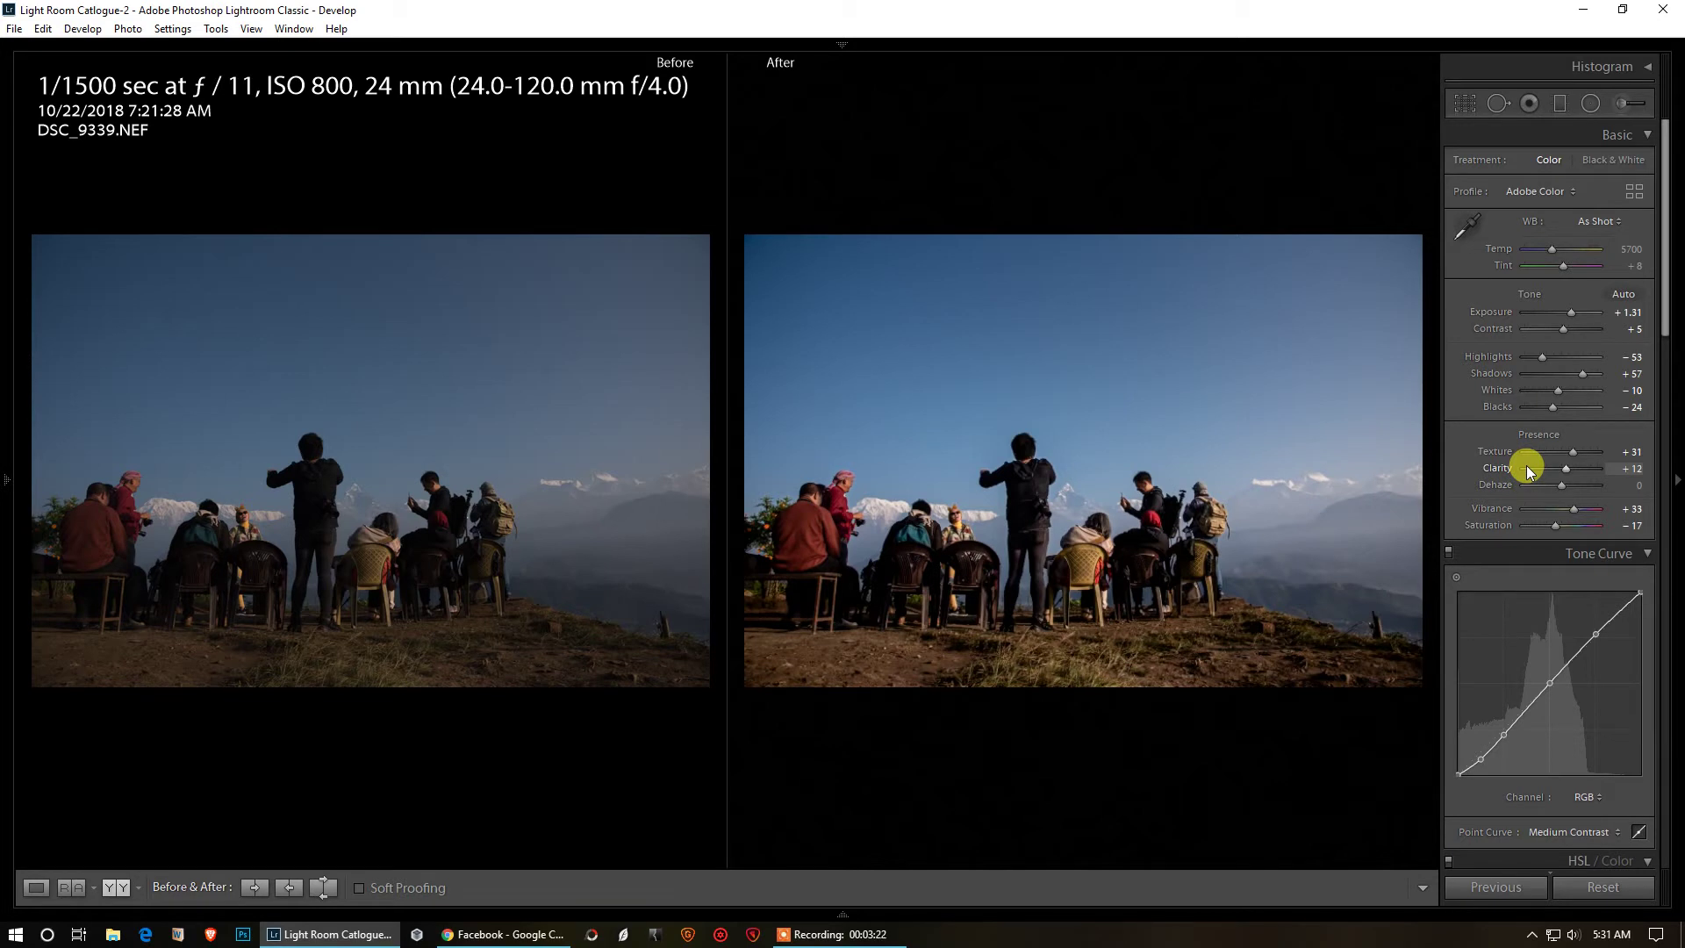
{"action": "key", "text": "y"}
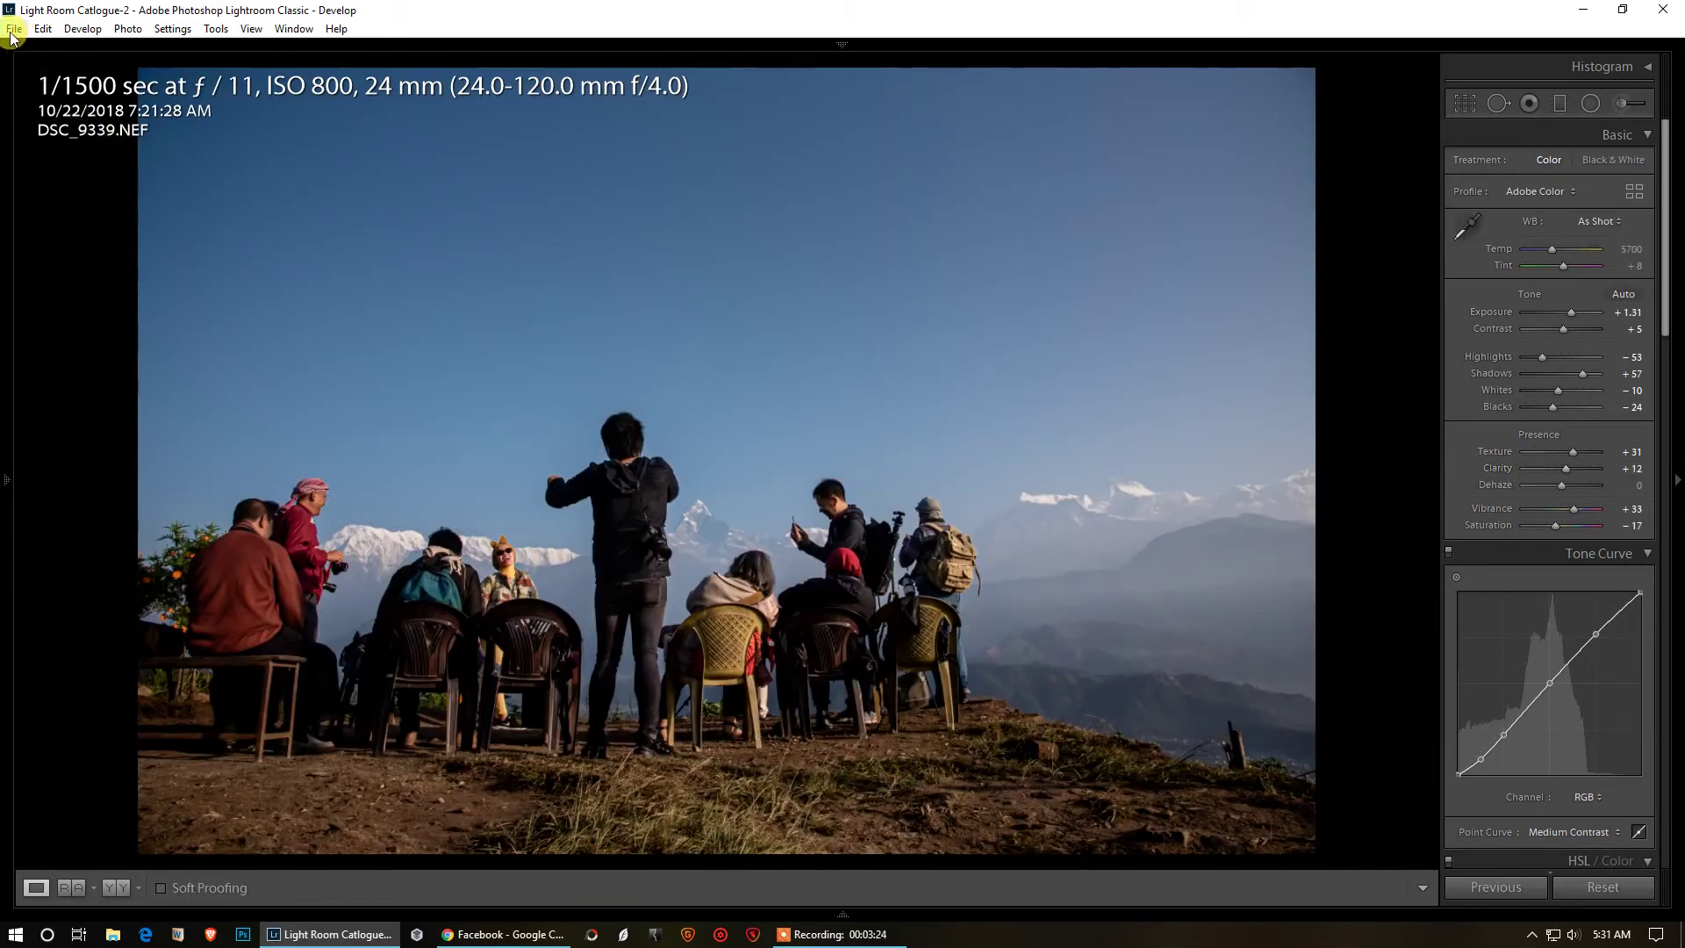
{"action": "left_click", "coordinate": [823, 937]}
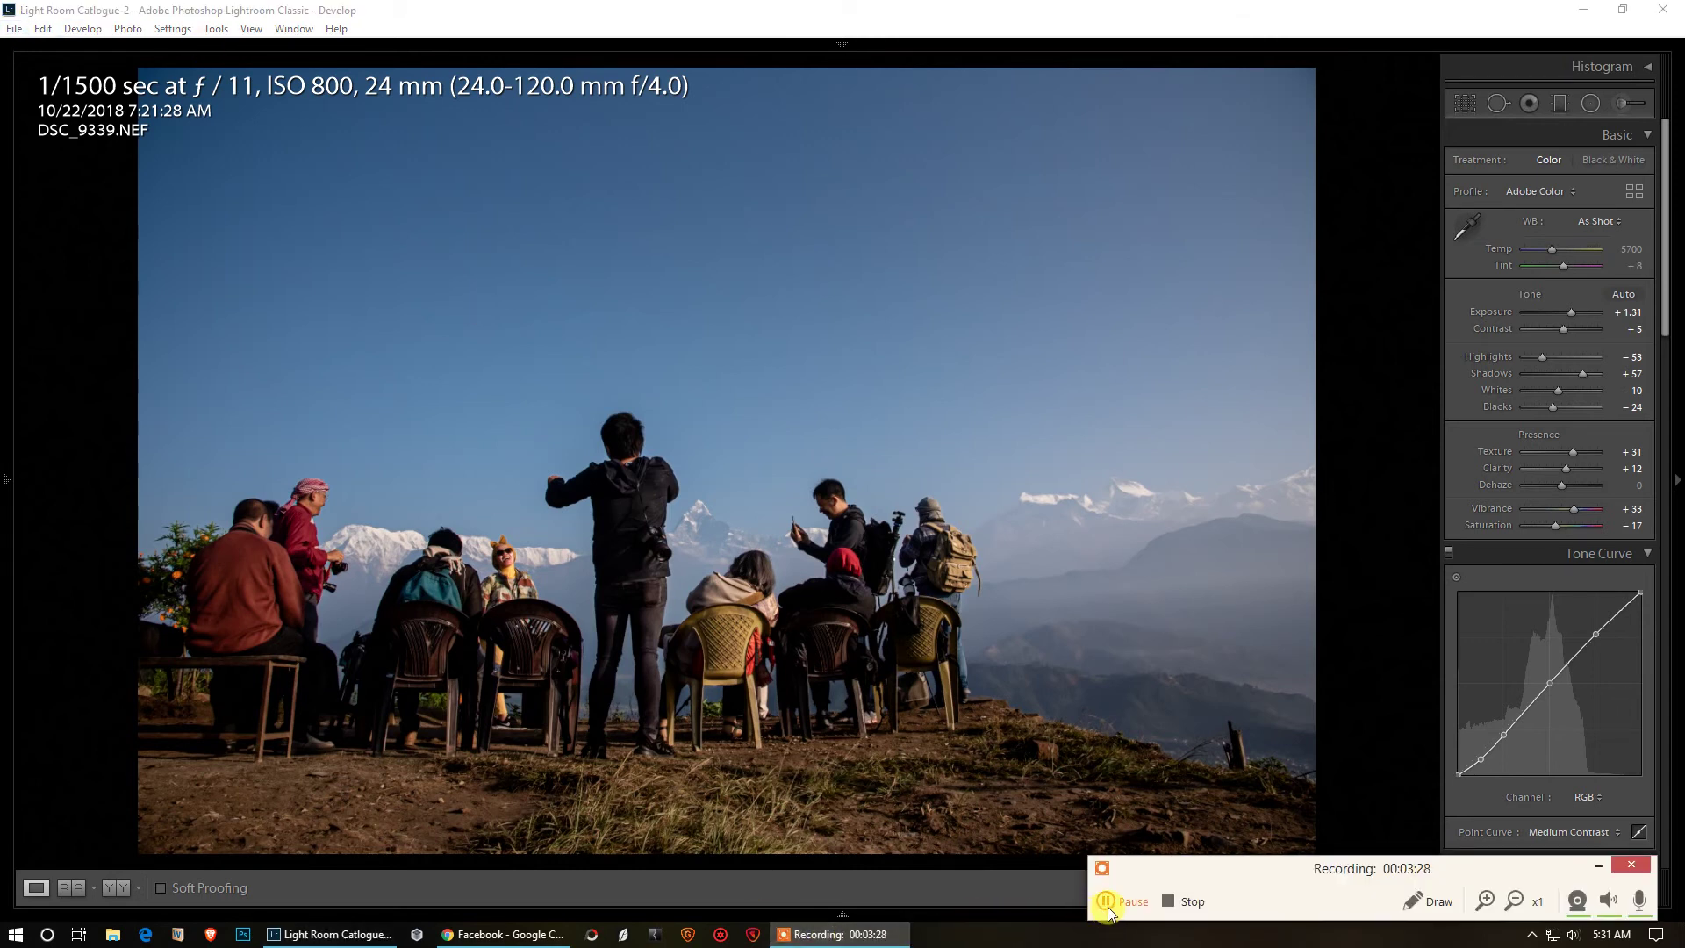